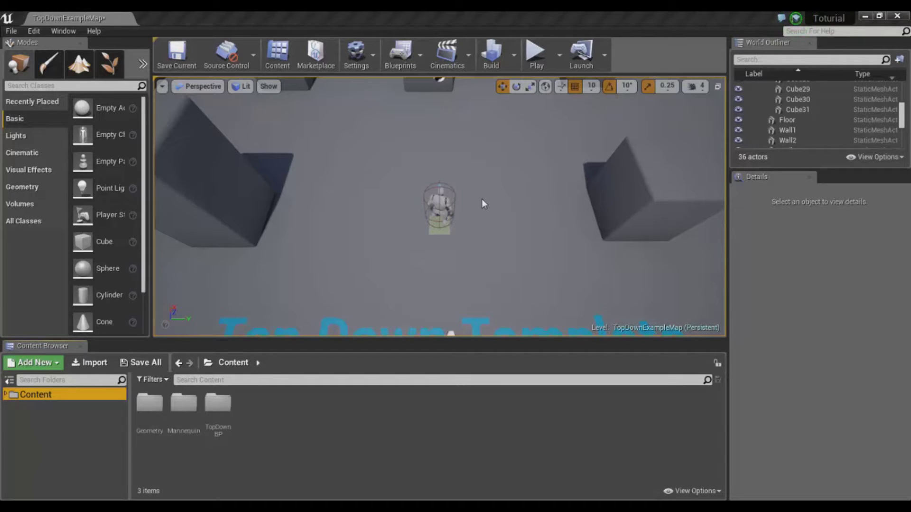
Open Project Settings and go to the Engine > Input page
{"action": "left_click", "coordinate": [34, 32]}
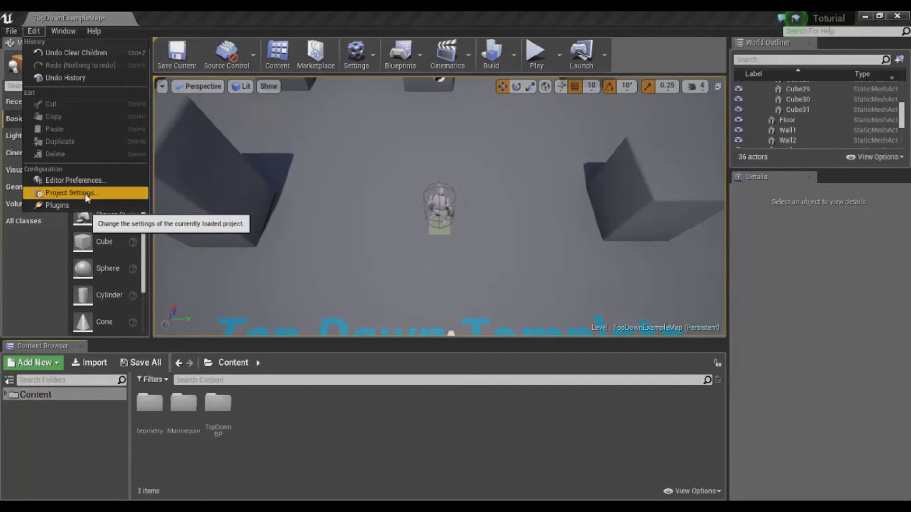
{"action": "left_click", "coordinate": [85, 194]}
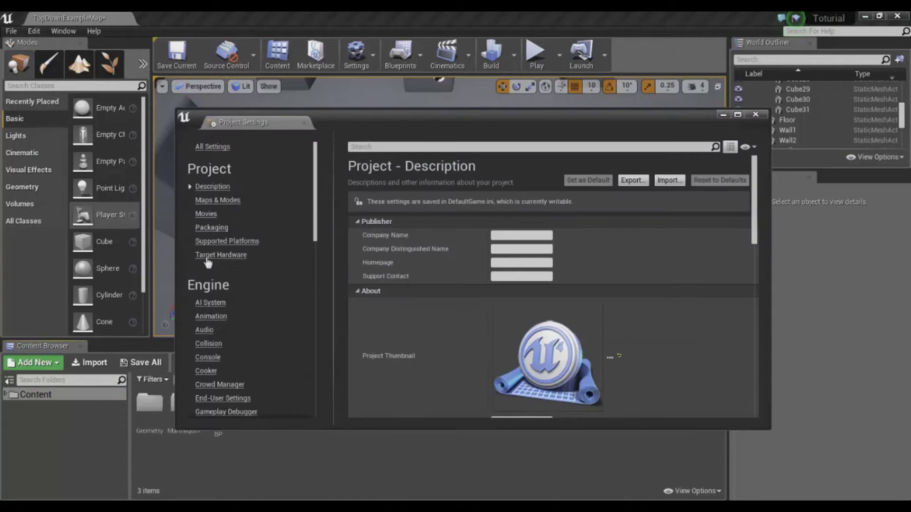
{"action": "scroll", "coordinate": [226, 280], "scroll_direction": "down", "scroll_amount": 2}
{"action": "scroll", "coordinate": [226, 280], "scroll_direction": "down", "scroll_amount": 3}
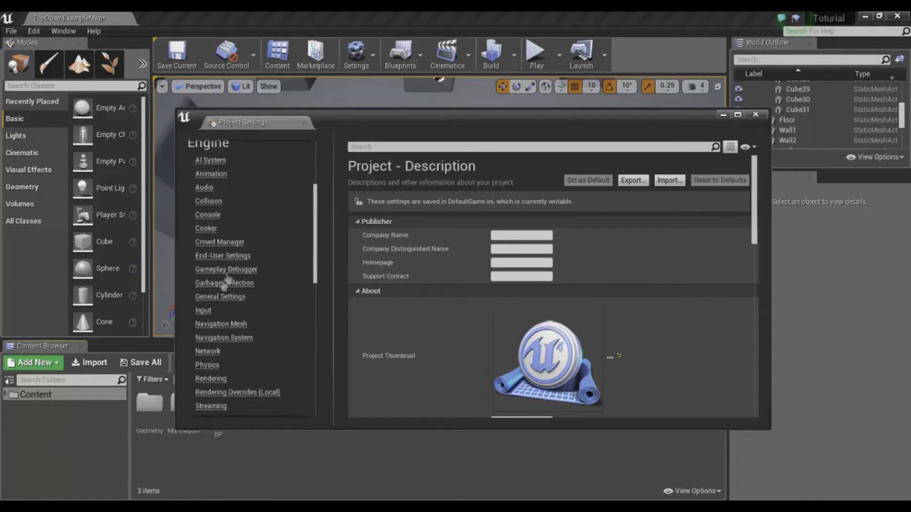
{"action": "left_click", "coordinate": [203, 310]}
{"action": "scroll", "coordinate": [265, 290], "scroll_direction": "down", "scroll_amount": 1}
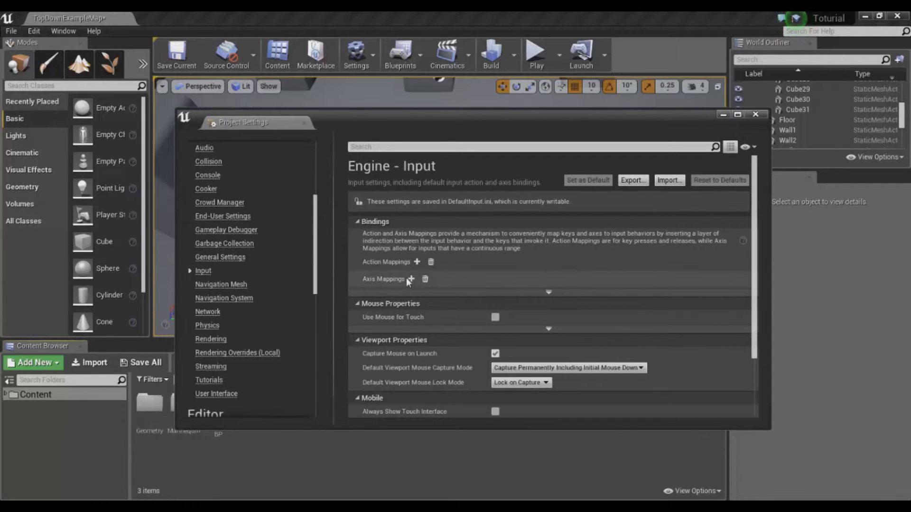
Add two axis mappings and rename the first one MoveForward
{"action": "left_click", "coordinate": [411, 279]}
{"action": "left_click", "coordinate": [358, 279]}
{"action": "left_click", "coordinate": [411, 279]}
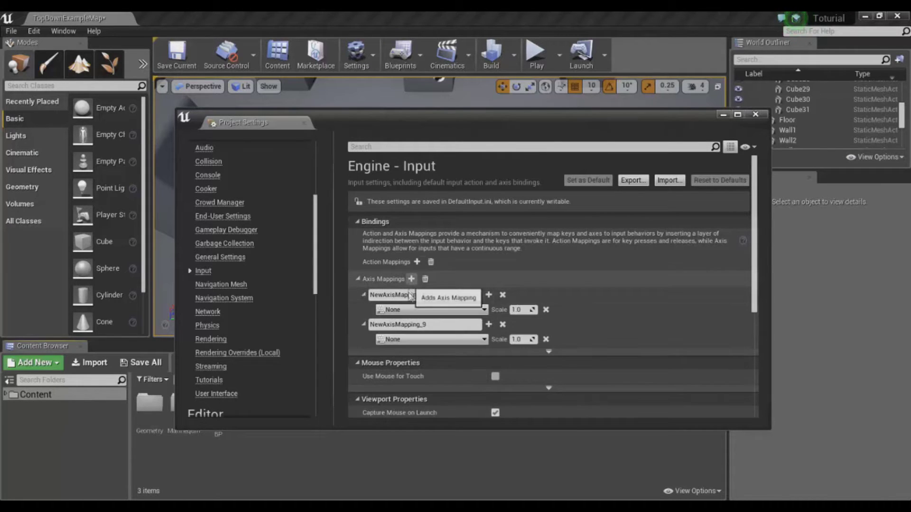
{"action": "double_click", "coordinate": [448, 294]}
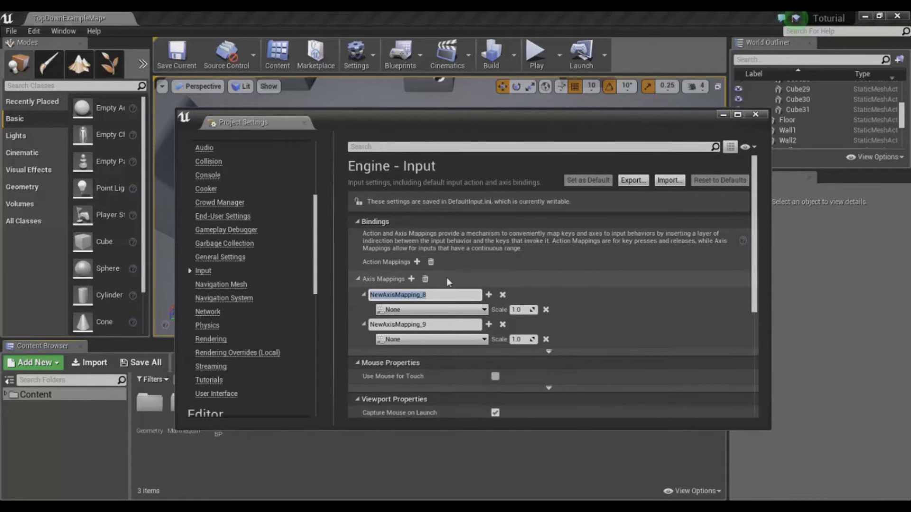
{"action": "type", "text": "Mov"}
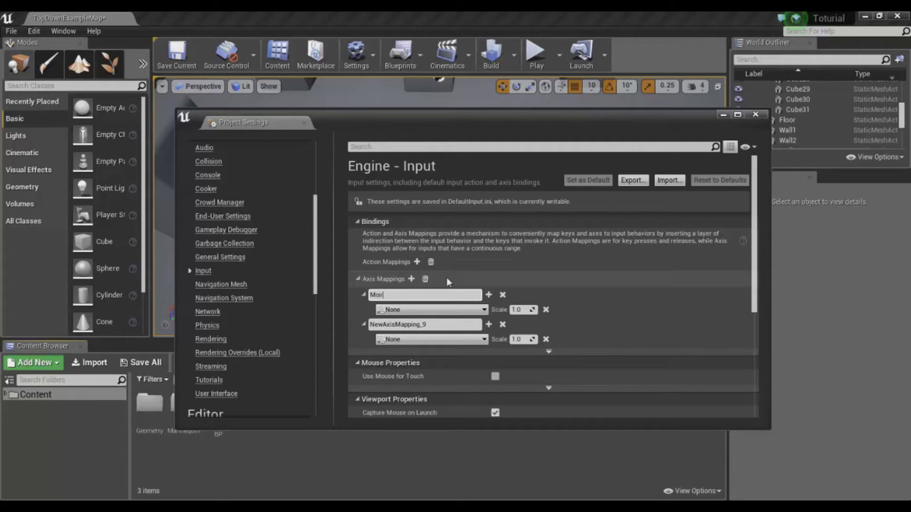
{"action": "type", "text": "eForward"}
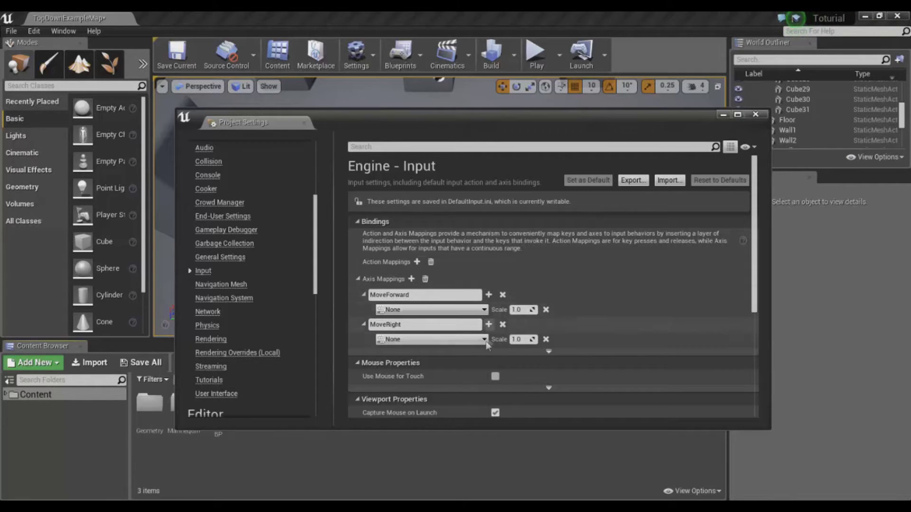
Add a second key row to each mapping and bind MoveForward to W and S
{"action": "left_click", "coordinate": [488, 295]}
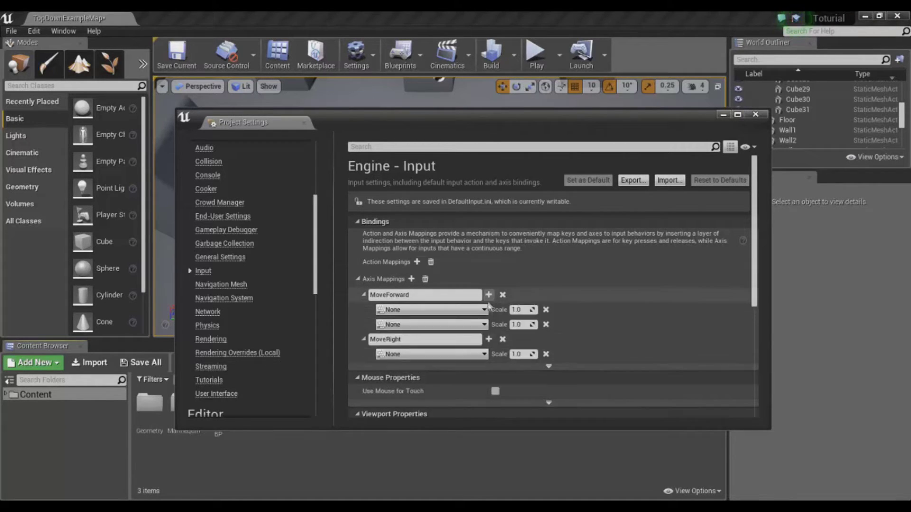
{"action": "left_click", "coordinate": [489, 340]}
{"action": "left_click", "coordinate": [429, 309]}
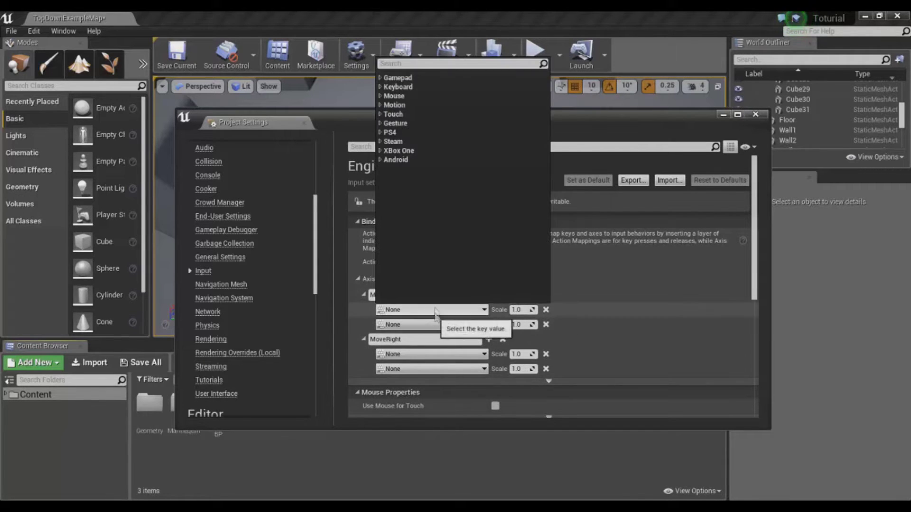
{"action": "type", "text": "W"}
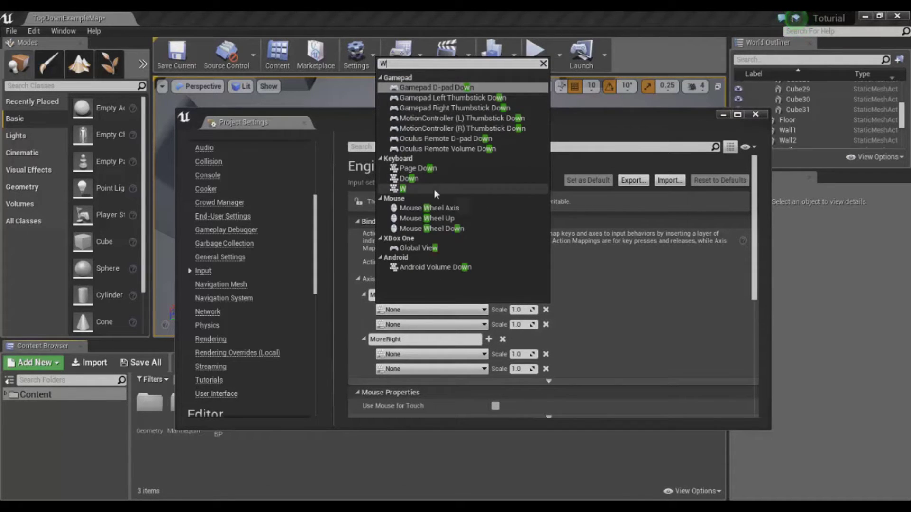
{"action": "left_click", "coordinate": [402, 188]}
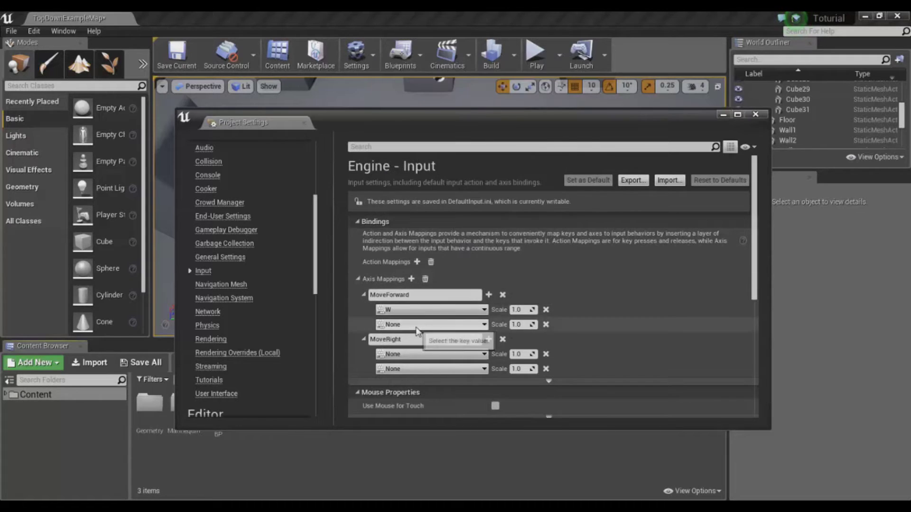
{"action": "left_click", "coordinate": [429, 324]}
{"action": "type", "text": "S"}
{"action": "scroll", "coordinate": [428, 215], "scroll_direction": "down", "scroll_amount": 10}
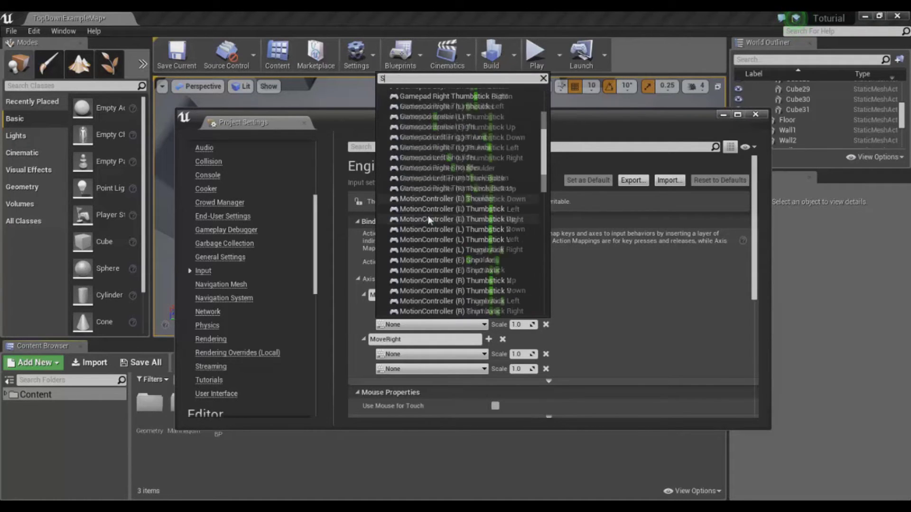
{"action": "left_click", "coordinate": [402, 180]}
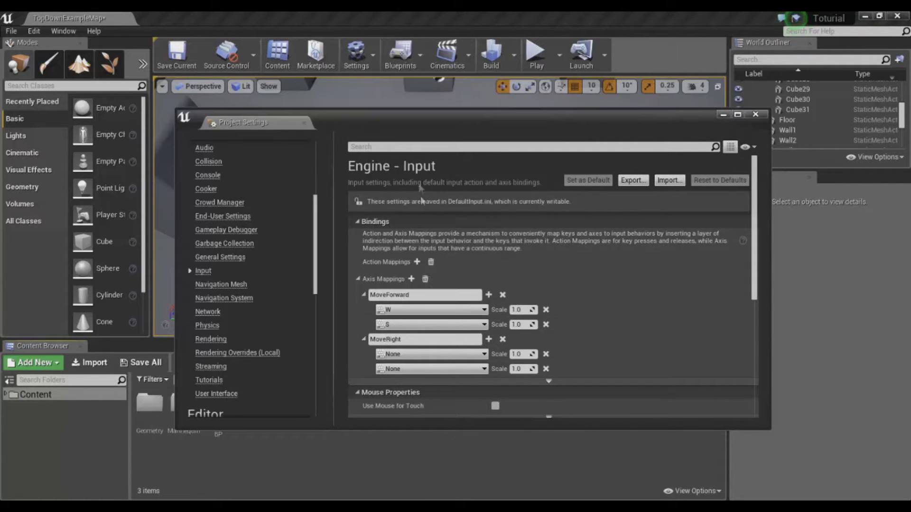
Bind MoveRight to the D and A keys
{"action": "left_click", "coordinate": [430, 354]}
{"action": "type", "text": "D"}
{"action": "scroll", "coordinate": [409, 280], "scroll_direction": "down", "scroll_amount": 10}
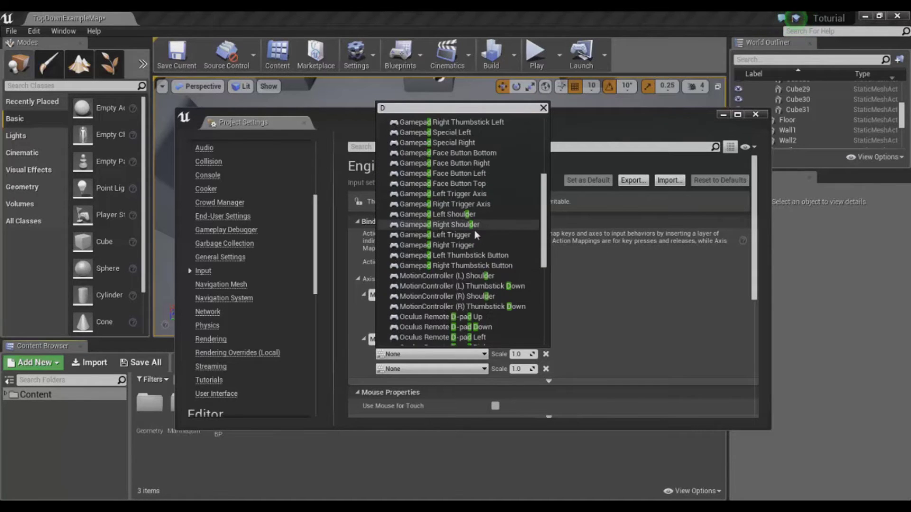
{"action": "left_click", "coordinate": [408, 276]}
{"action": "left_click", "coordinate": [430, 369]}
{"action": "type", "text": "A"}
{"action": "scroll", "coordinate": [454, 242], "scroll_direction": "down", "scroll_amount": 5}
{"action": "scroll", "coordinate": [452, 249], "scroll_direction": "down", "scroll_amount": 5}
{"action": "scroll", "coordinate": [463, 235], "scroll_direction": "down", "scroll_amount": 5}
{"action": "scroll", "coordinate": [446, 270], "scroll_direction": "down", "scroll_amount": 2}
{"action": "left_click", "coordinate": [432, 280]}
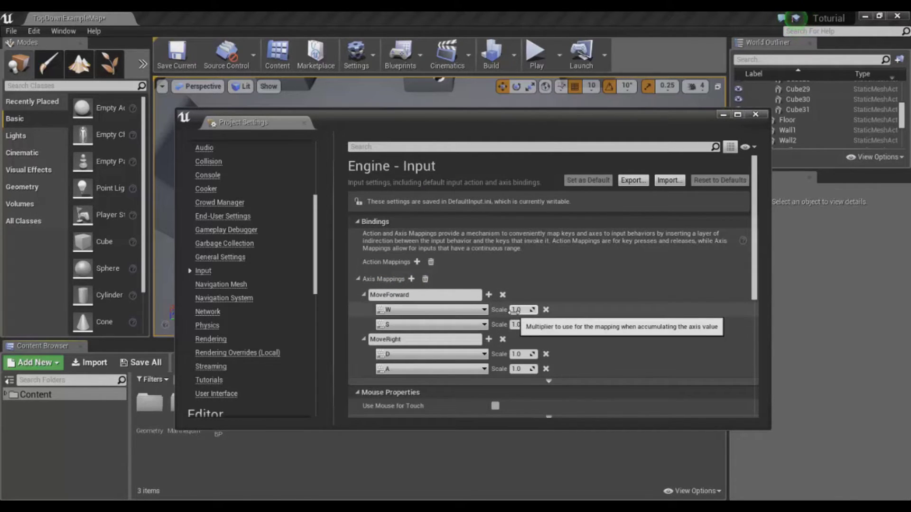
Give the S and A bindings a Scale of -1.0 and close Project Settings
{"action": "type", "text": ".0"}
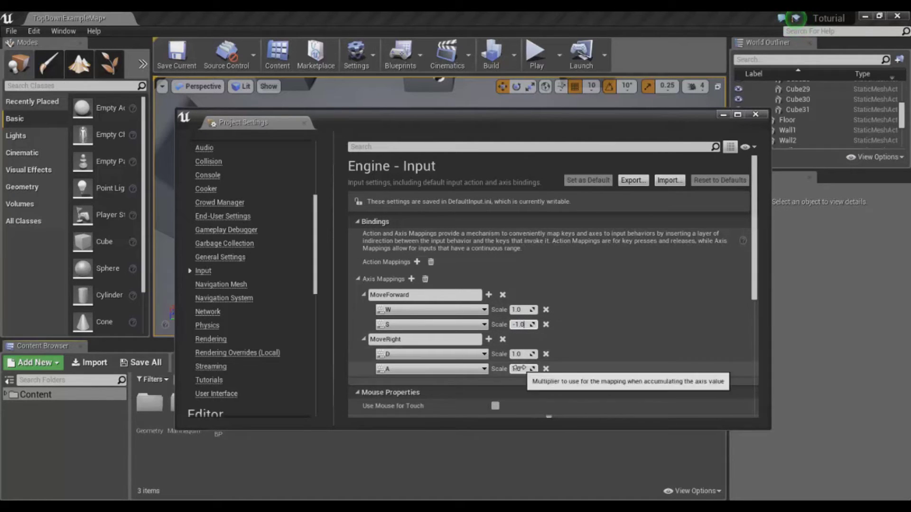
{"action": "left_click", "coordinate": [520, 369]}
{"action": "type", "text": "-1.0"}
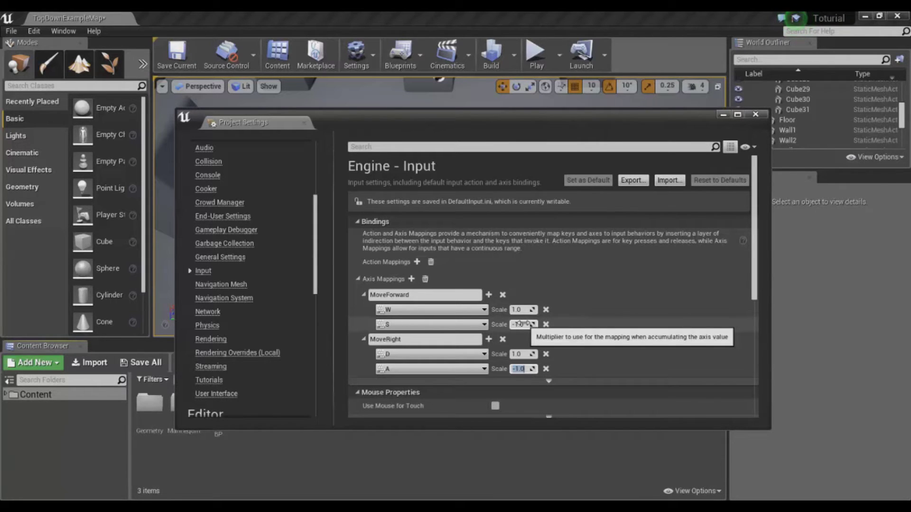
{"action": "left_click", "coordinate": [753, 117]}
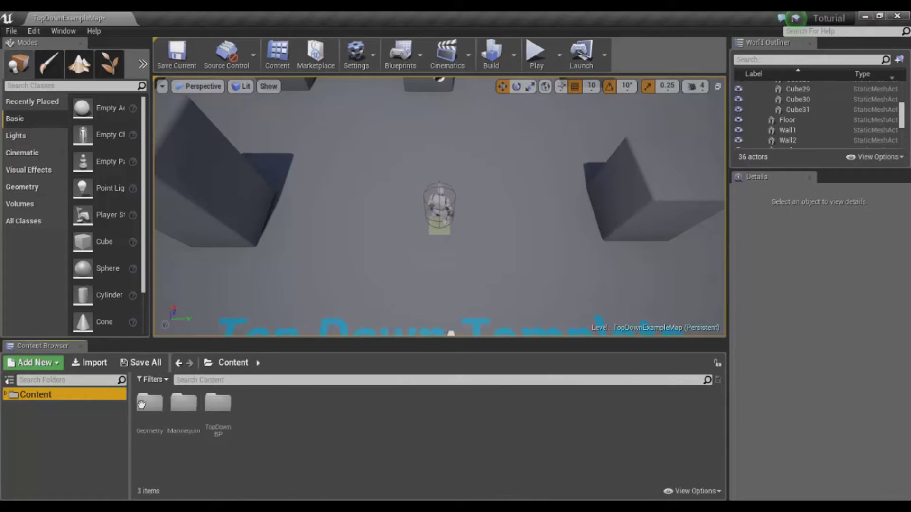
Browse to Content > TopDownBP > Blueprints and open the TopDownCharacter Blueprint
{"action": "double_click", "coordinate": [108, 395]}
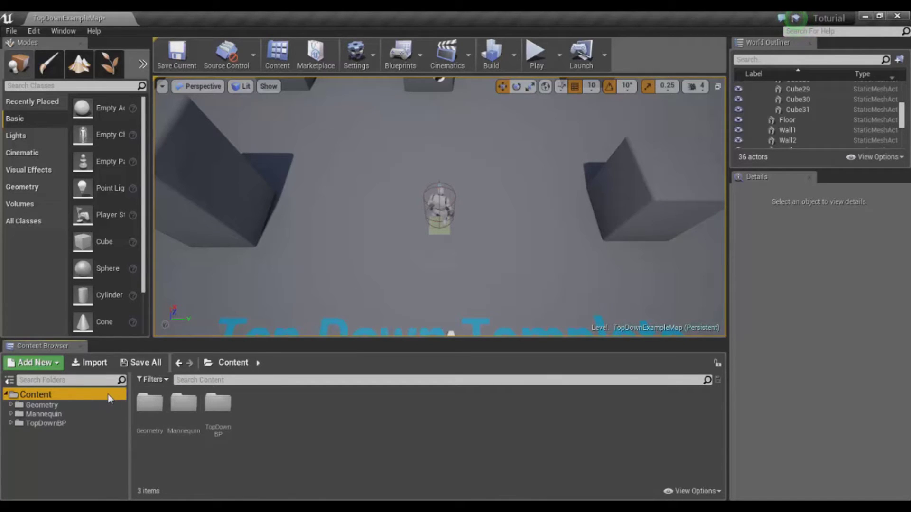
{"action": "double_click", "coordinate": [91, 425]}
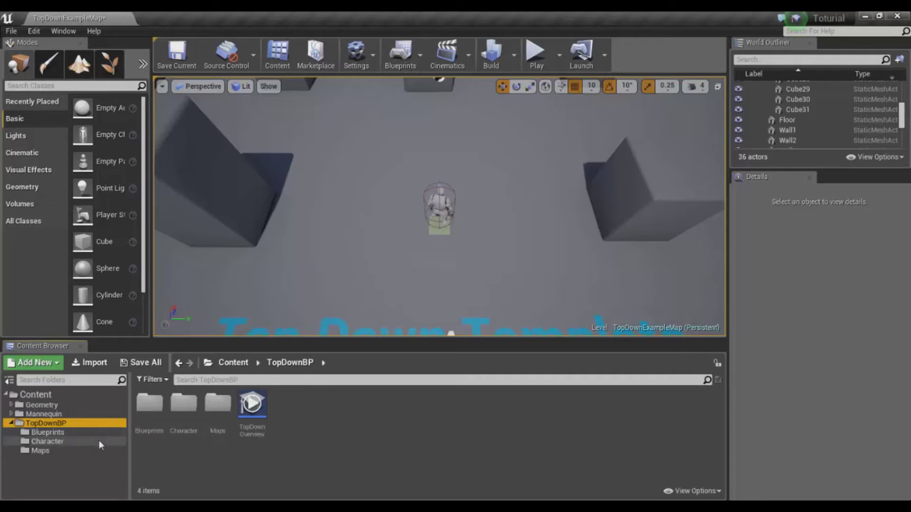
{"action": "double_click", "coordinate": [183, 405]}
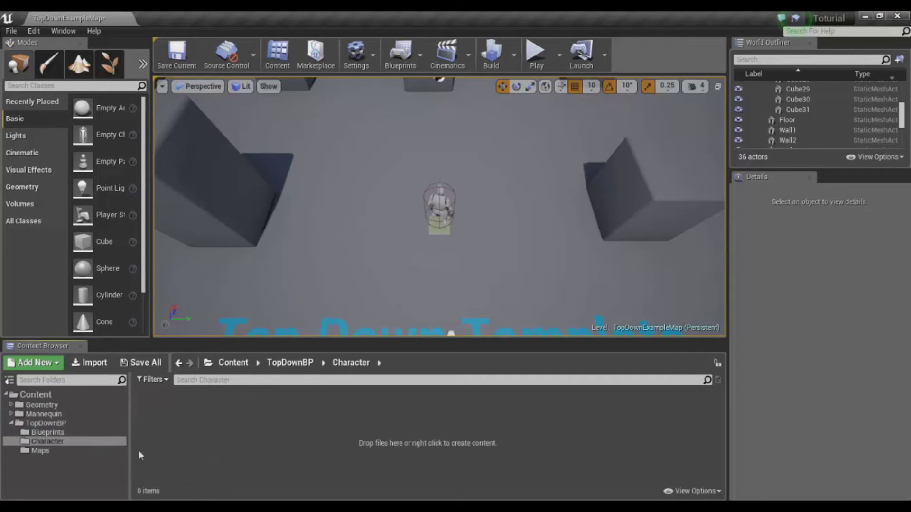
{"action": "left_click", "coordinate": [79, 433]}
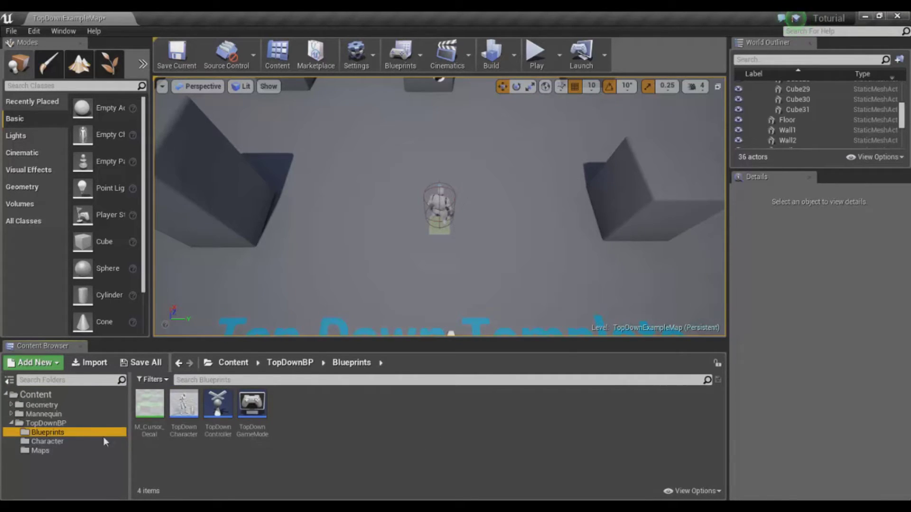
{"action": "left_click", "coordinate": [186, 407]}
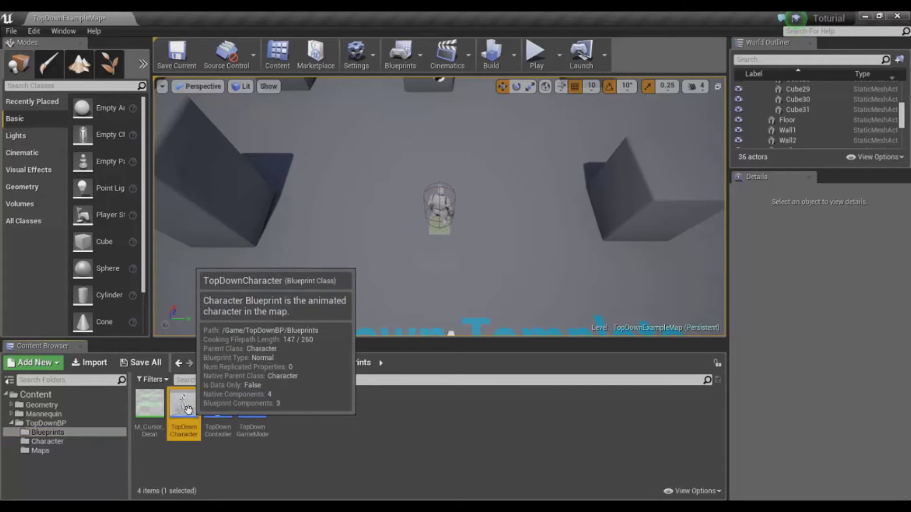
{"action": "double_click", "coordinate": [188, 409]}
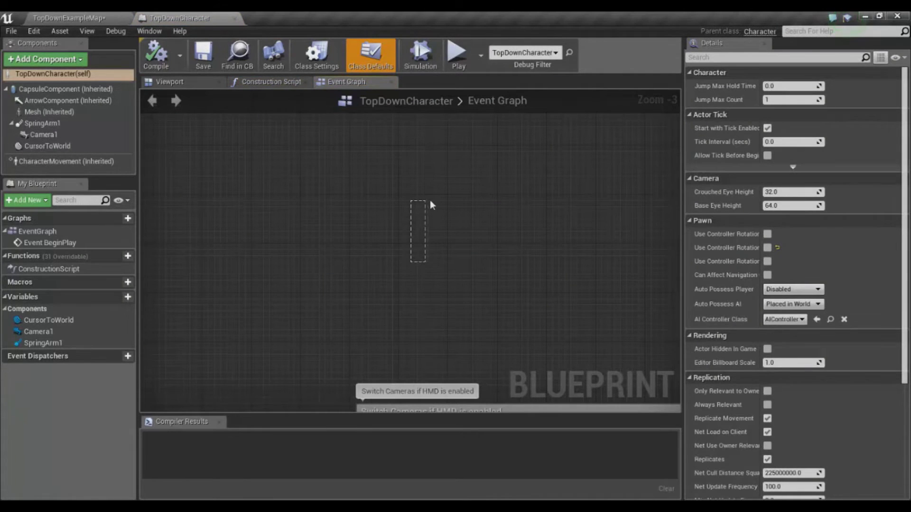
Place an InputAxis MoveForward event node in the Event Graph and position it
{"action": "scroll", "coordinate": [437, 250], "scroll_direction": "up", "scroll_amount": 3}
{"action": "right_click_drag", "start_coordinate": [408, 203], "coordinate": [420, 321]}
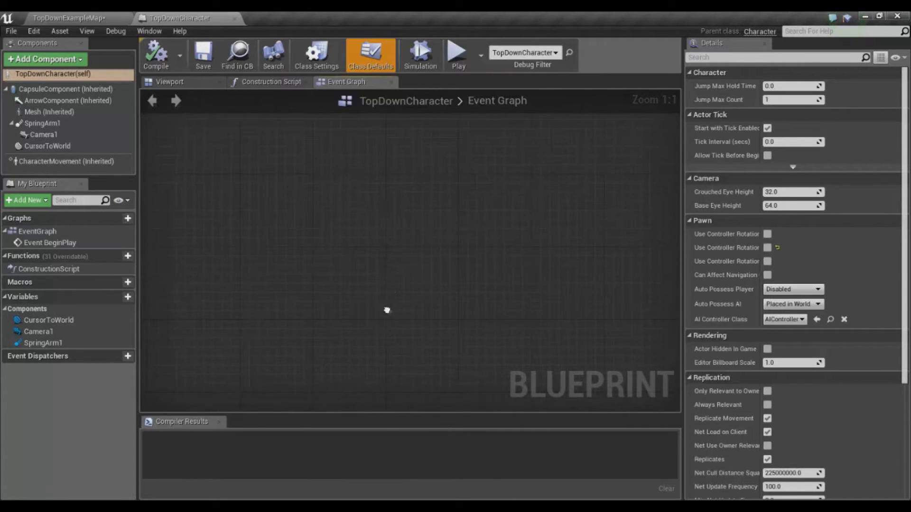
{"action": "right_click", "coordinate": [409, 257]}
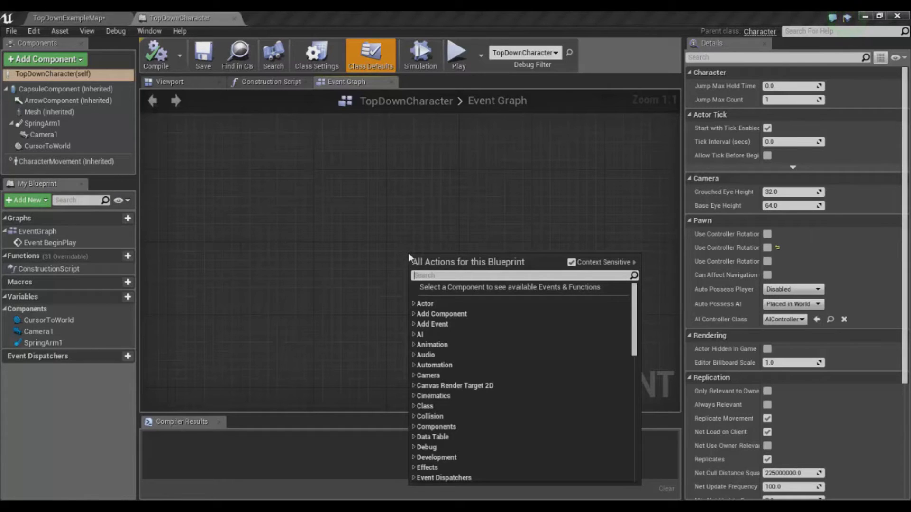
{"action": "type", "text": "moveforward"}
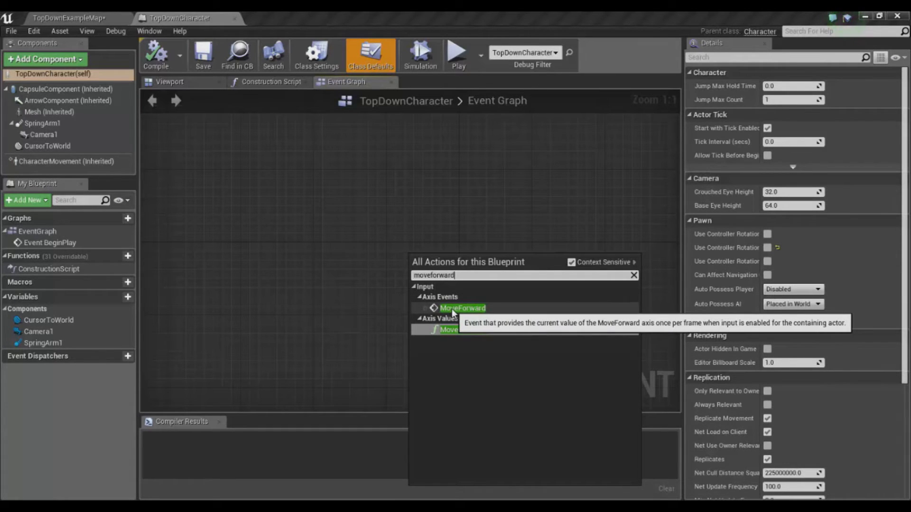
{"action": "left_click", "coordinate": [453, 313]}
{"action": "left_click_drag", "start_coordinate": [429, 267], "coordinate": [391, 247]}
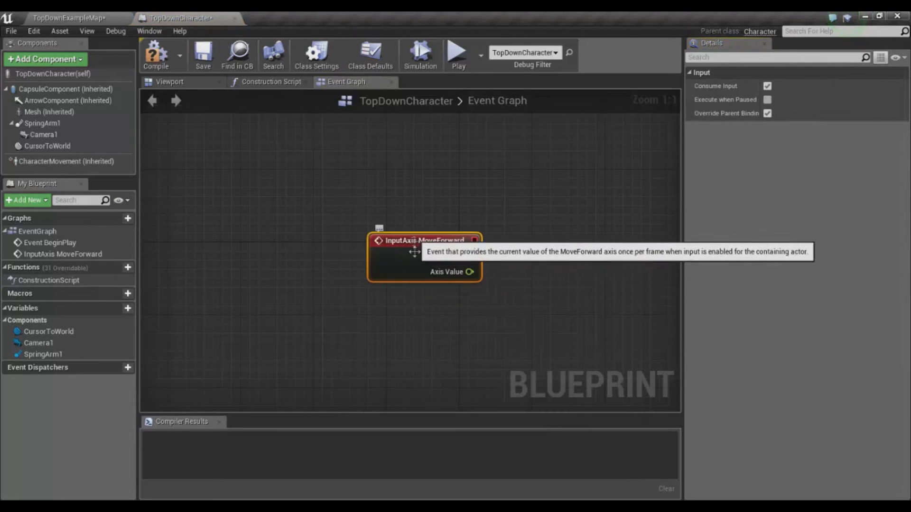
{"action": "right_click_drag", "start_coordinate": [444, 327], "coordinate": [398, 322]}
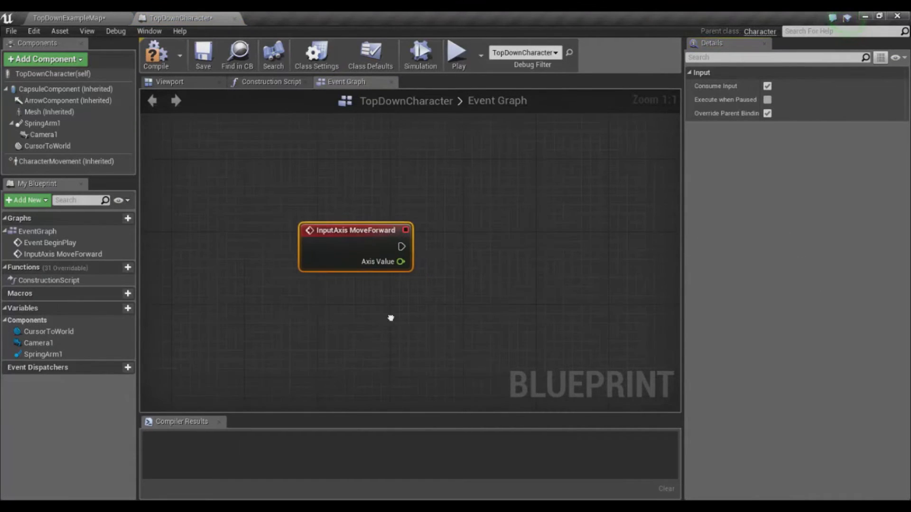
{"action": "left_click", "coordinate": [418, 301]}
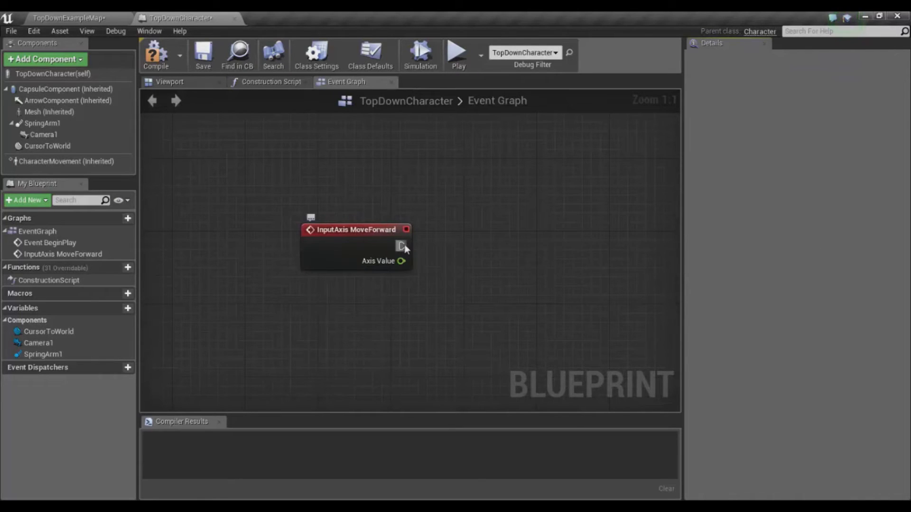
Wire an Add Movement Input node to MoveForward's execution output
{"action": "left_click_drag", "start_coordinate": [401, 246], "coordinate": [455, 251]}
{"action": "scroll", "coordinate": [454, 250], "scroll_direction": "down", "scroll_amount": 5}
{"action": "scroll", "coordinate": [455, 251], "scroll_direction": "down", "scroll_amount": 5}
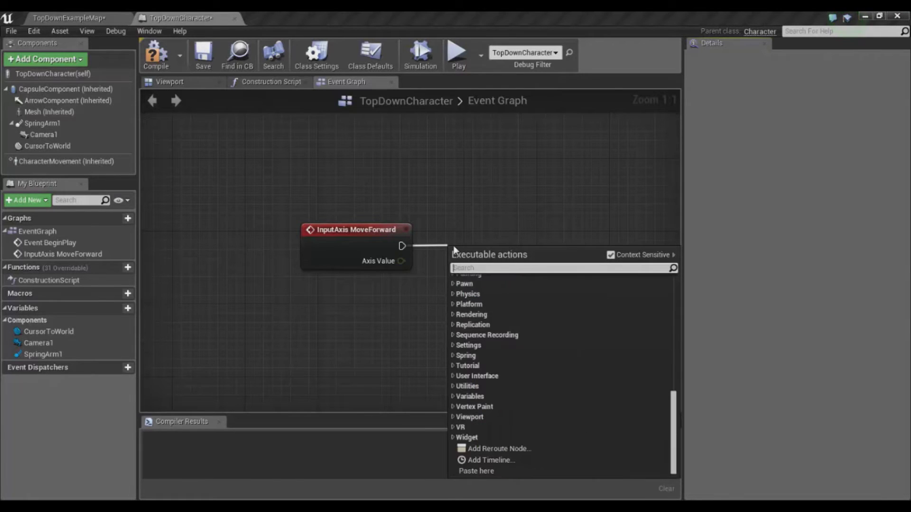
{"action": "type", "text": "ad"}
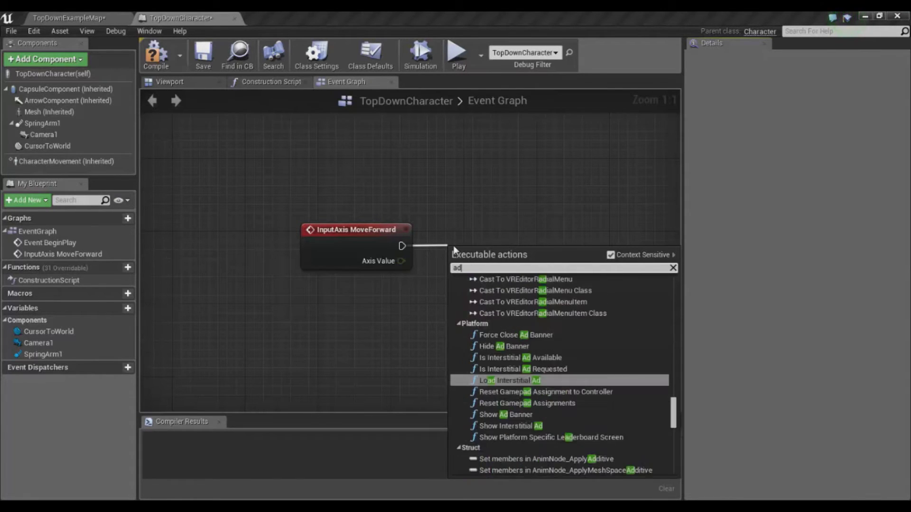
{"action": "type", "text": "d movement"}
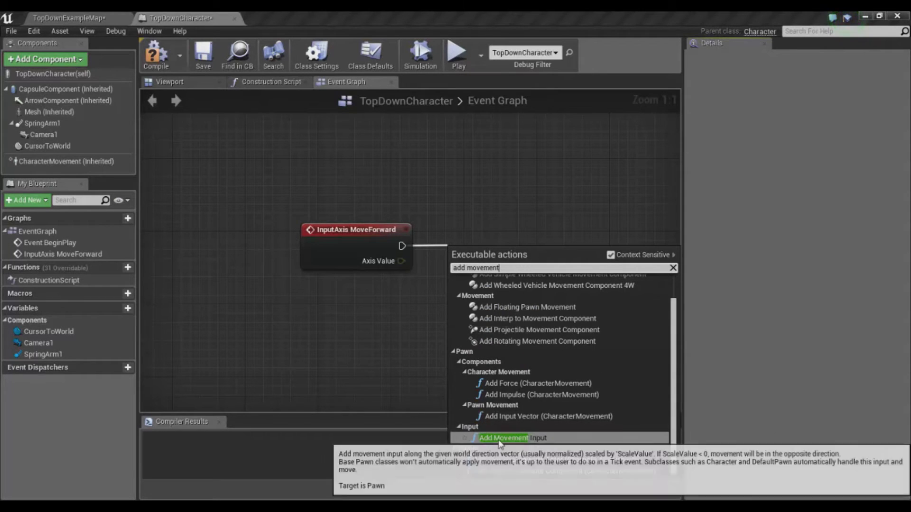
{"action": "left_click", "coordinate": [499, 439]}
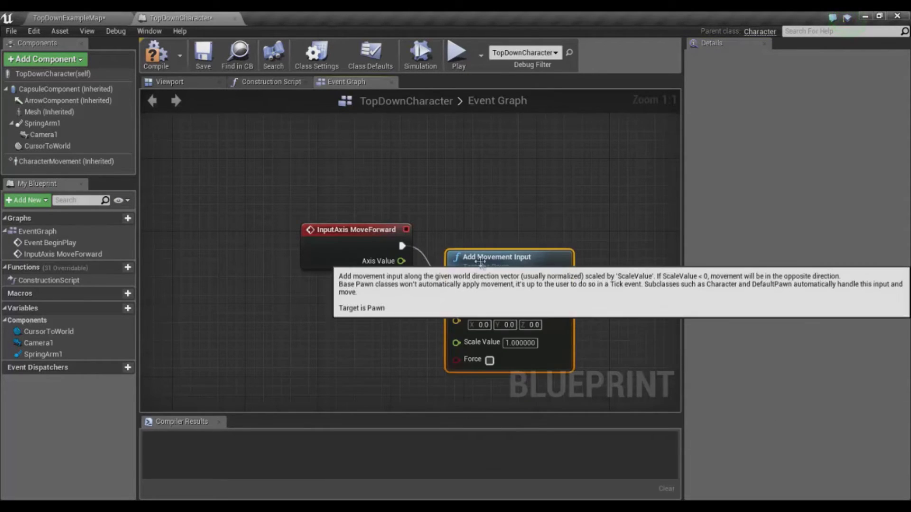
{"action": "right_click_drag", "start_coordinate": [481, 236], "coordinate": [433, 259]}
{"action": "left_click", "coordinate": [411, 275]}
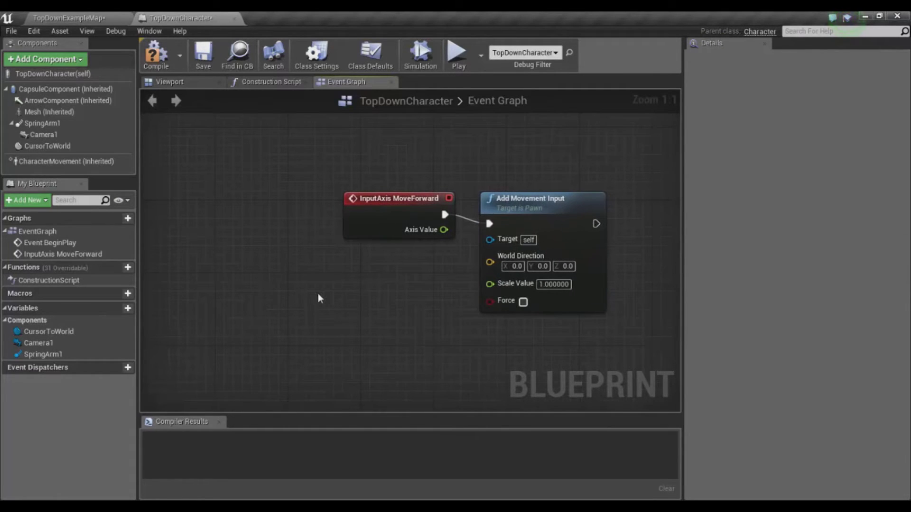
Add Get Forward Vector into World Direction and wire Axis Value to Scale Value
{"action": "right_click", "coordinate": [292, 291]}
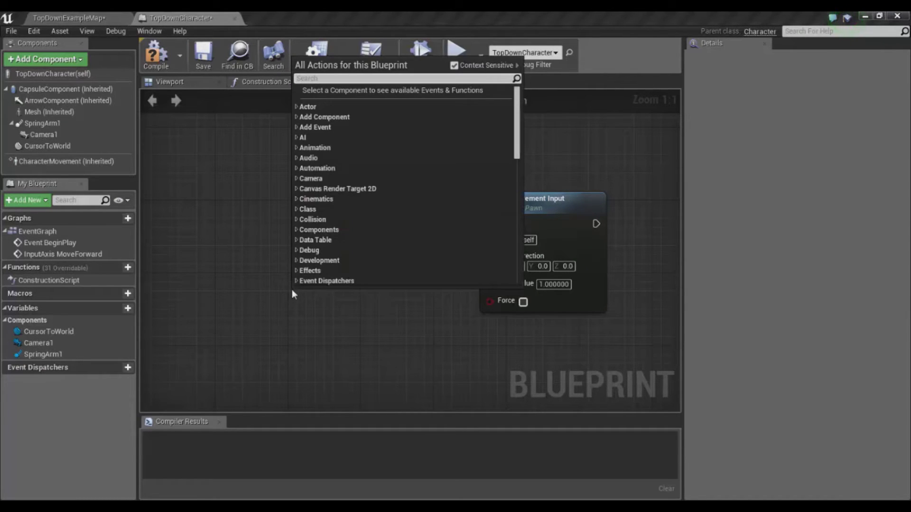
{"action": "type", "text": "get for"}
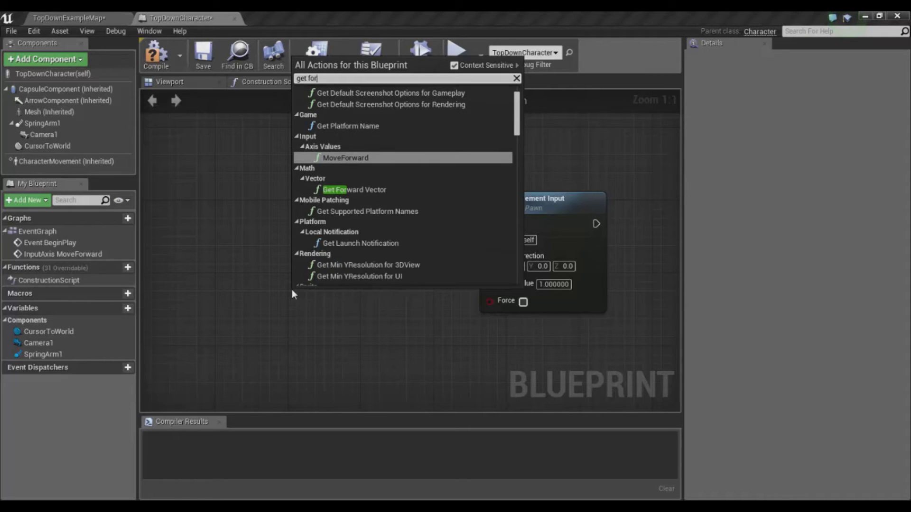
{"action": "left_click", "coordinate": [335, 190]}
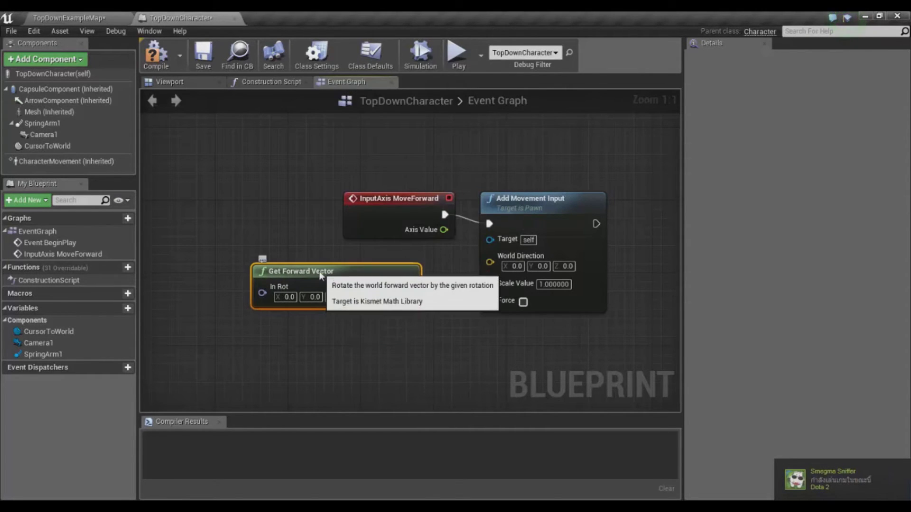
{"action": "right_click_drag", "start_coordinate": [326, 341], "coordinate": [362, 316]}
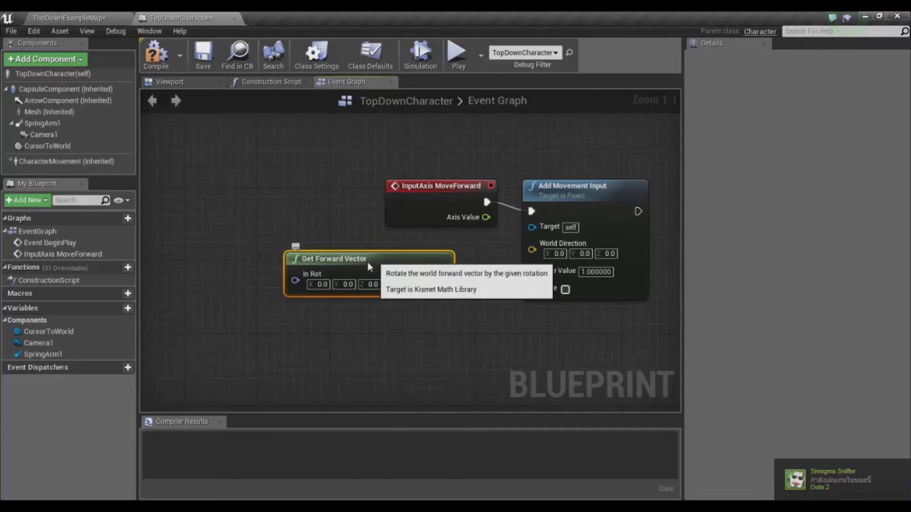
{"action": "left_click", "coordinate": [380, 317]}
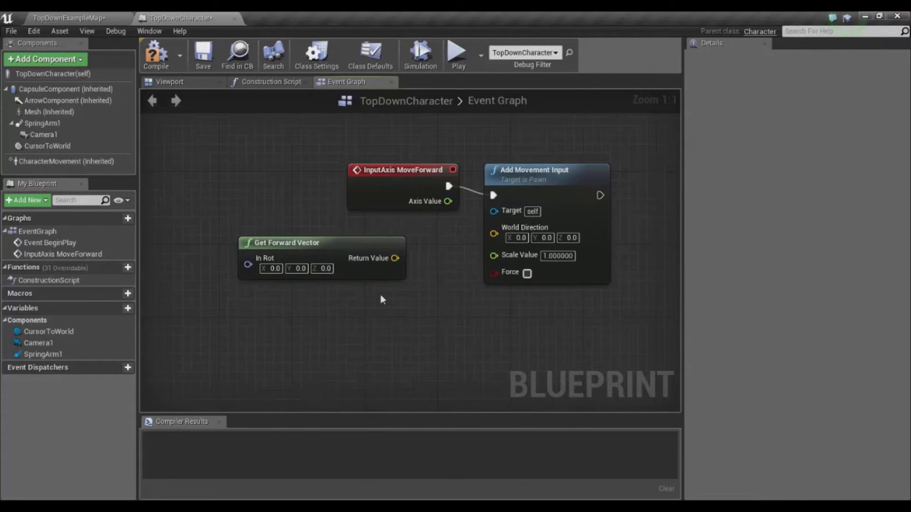
{"action": "right_click_drag", "start_coordinate": [382, 300], "coordinate": [376, 282]}
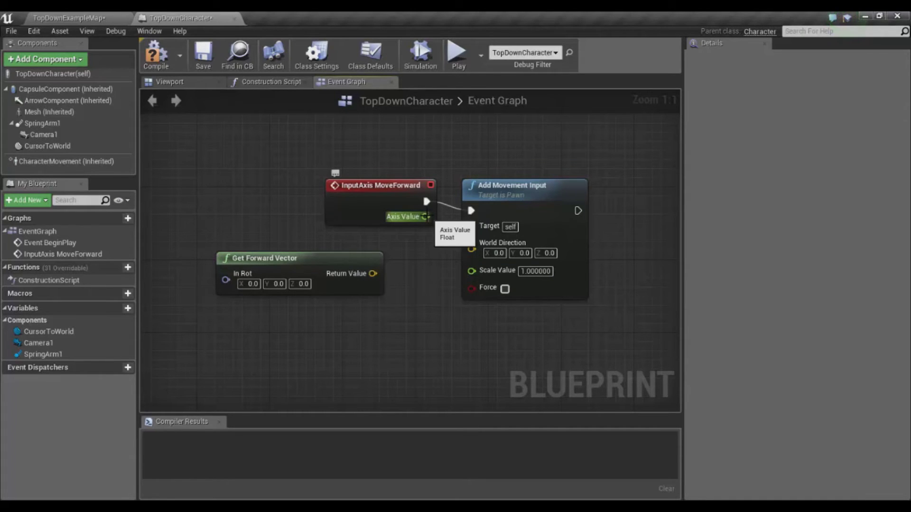
{"action": "left_click_drag", "start_coordinate": [426, 216], "coordinate": [471, 272]}
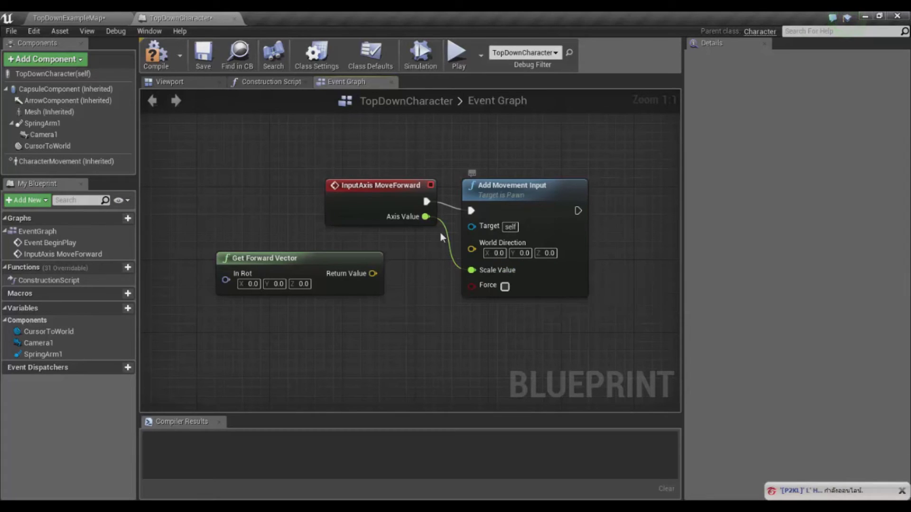
{"action": "left_click_drag", "start_coordinate": [373, 274], "coordinate": [472, 249]}
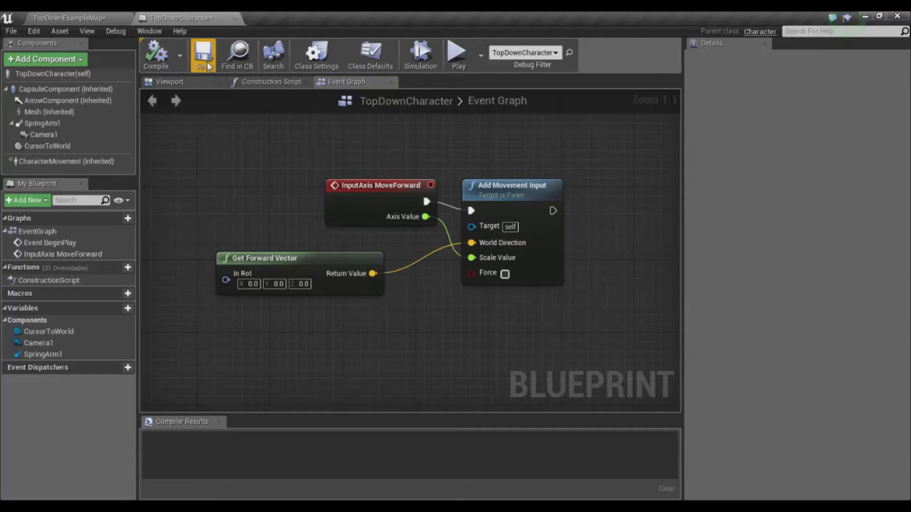
Play-test the level, stop with Esc, and move Get Forward Vector beside the other nodes
{"action": "left_click", "coordinate": [455, 65]}
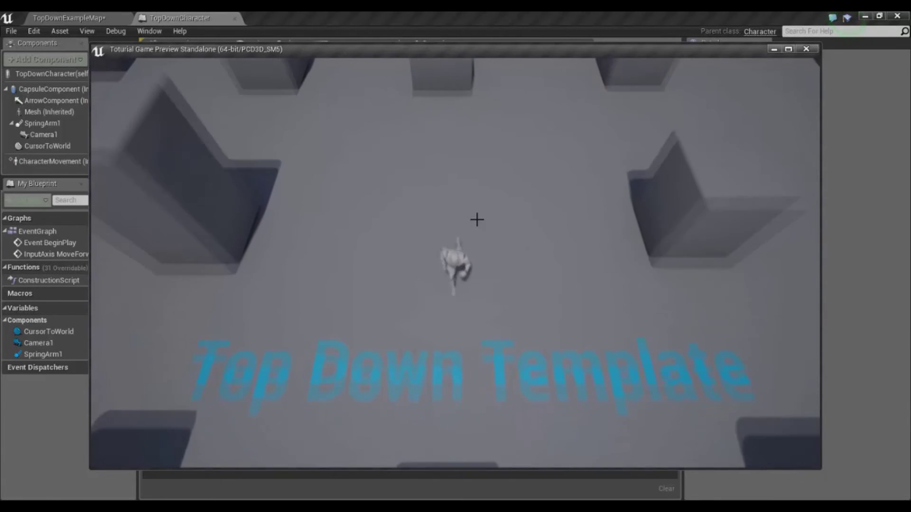
{"action": "key", "text": "Escape"}
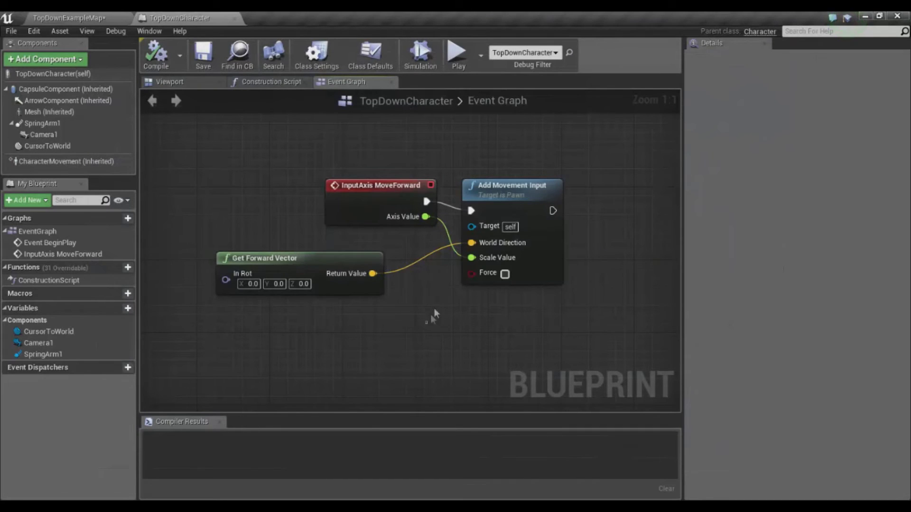
{"action": "left_click_drag", "start_coordinate": [364, 258], "coordinate": [391, 251]}
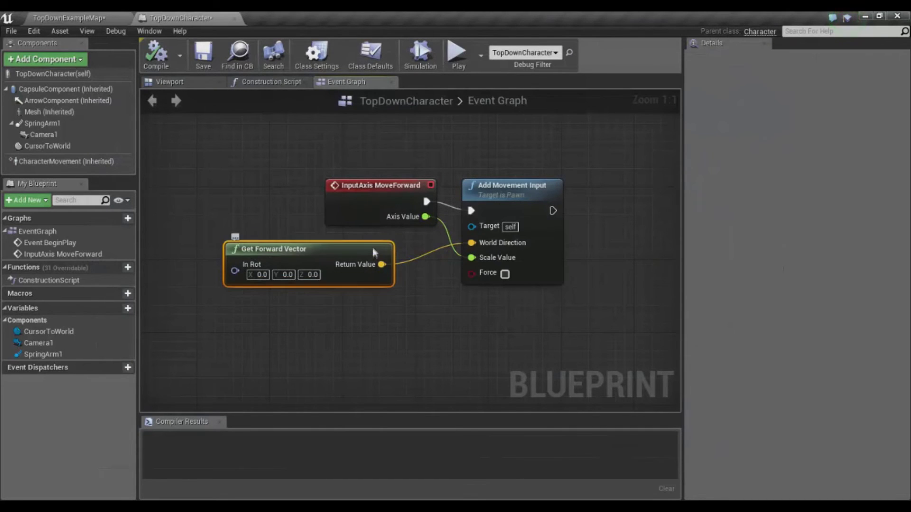
{"action": "right_click_drag", "start_coordinate": [370, 344], "coordinate": [397, 311]}
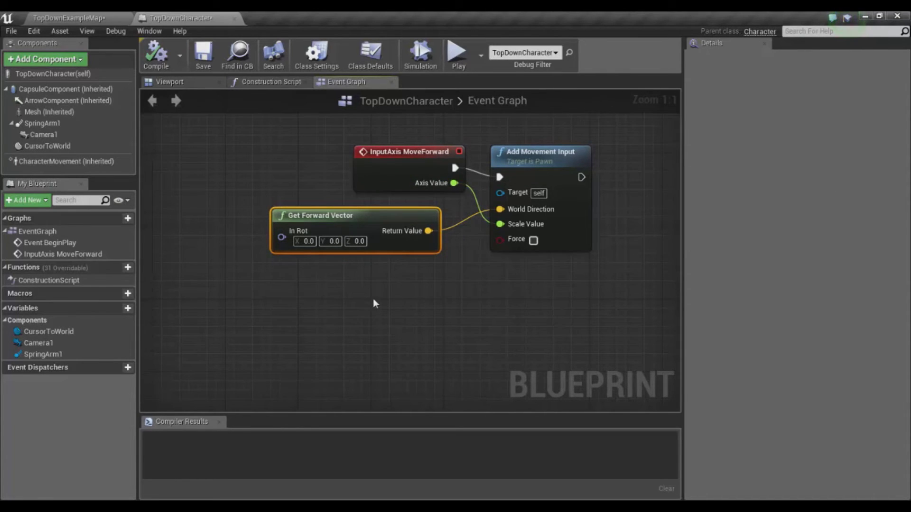
Add an InputAxis MoveRight event node below the forward chain
{"action": "right_click", "coordinate": [373, 300]}
{"action": "type", "text": "moveright"}
{"action": "left_click", "coordinate": [446, 122]}
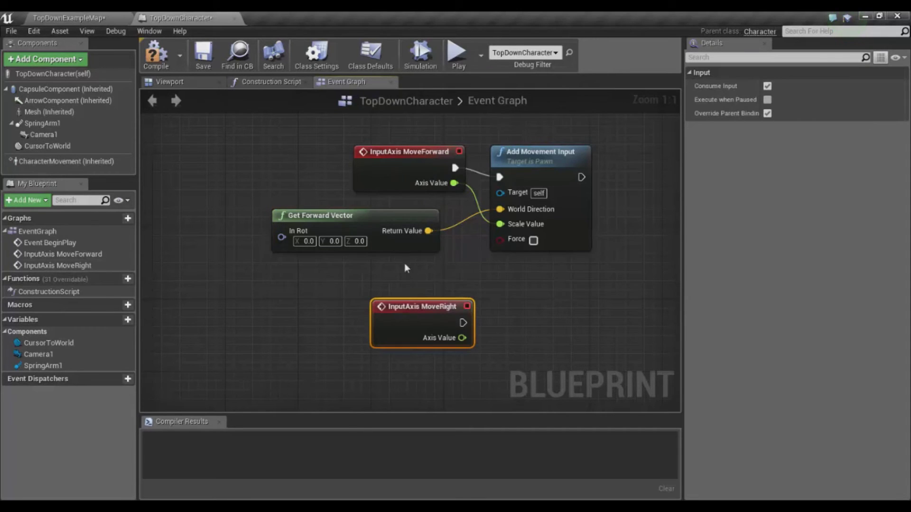
{"action": "left_click_drag", "start_coordinate": [416, 309], "coordinate": [398, 282]}
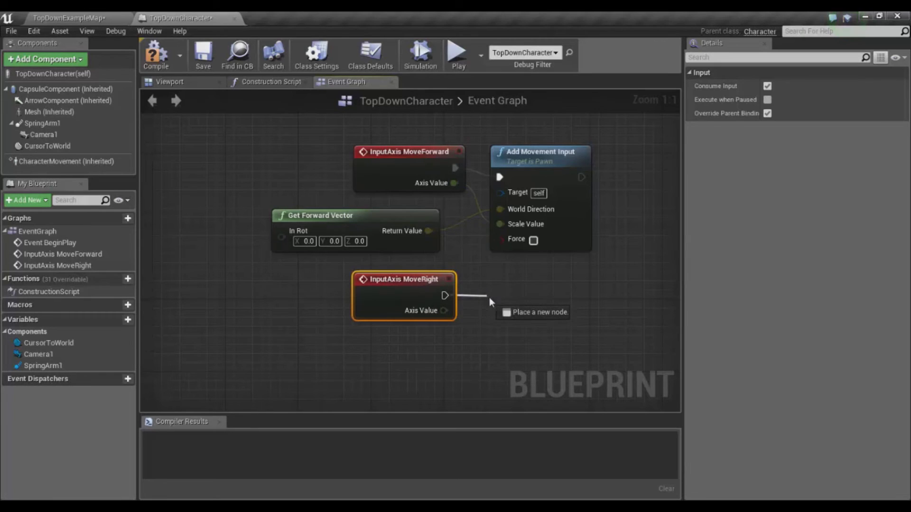
Wire a second Add Movement Input node to MoveRight's execution output
{"action": "left_click_drag", "start_coordinate": [488, 297], "coordinate": [490, 299]}
{"action": "type", "text": "Add movemen"}
{"action": "left_click", "coordinate": [557, 259]}
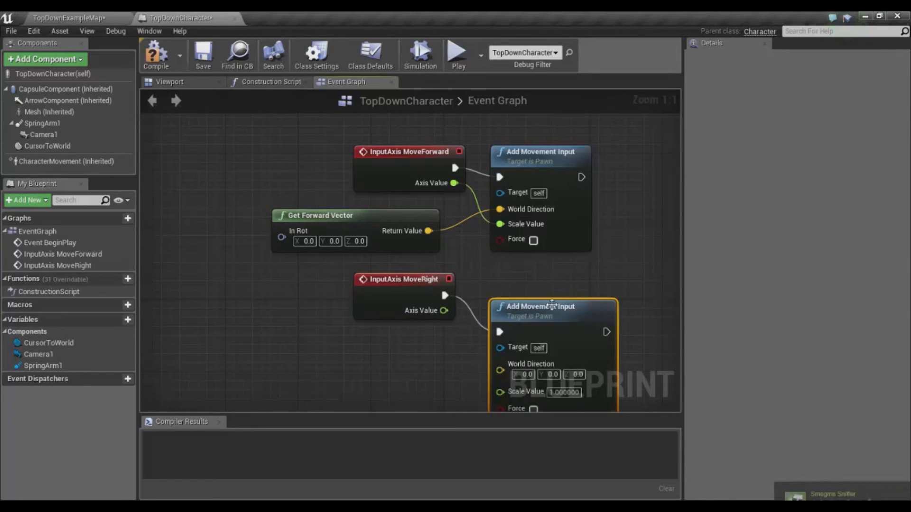
{"action": "left_click_drag", "start_coordinate": [556, 302], "coordinate": [556, 276]}
{"action": "mouse_move", "coordinate": [440, 349]}
{"action": "right_mouse_down"}
{"action": "mouse_move", "coordinate": [456, 312]}
{"action": "mouse_move", "coordinate": [517, 283]}
{"action": "right_mouse_up"}
Add Get Right Vector into World Direction, wire Axis Value to Scale Value, and play-test
{"action": "right_click", "coordinate": [363, 298]}
{"action": "type", "text": "g"}
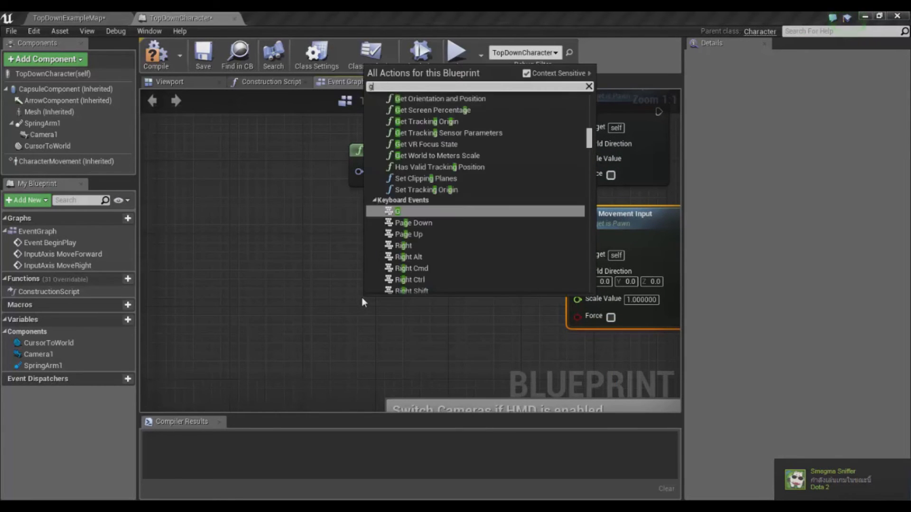
{"action": "type", "text": "et right"}
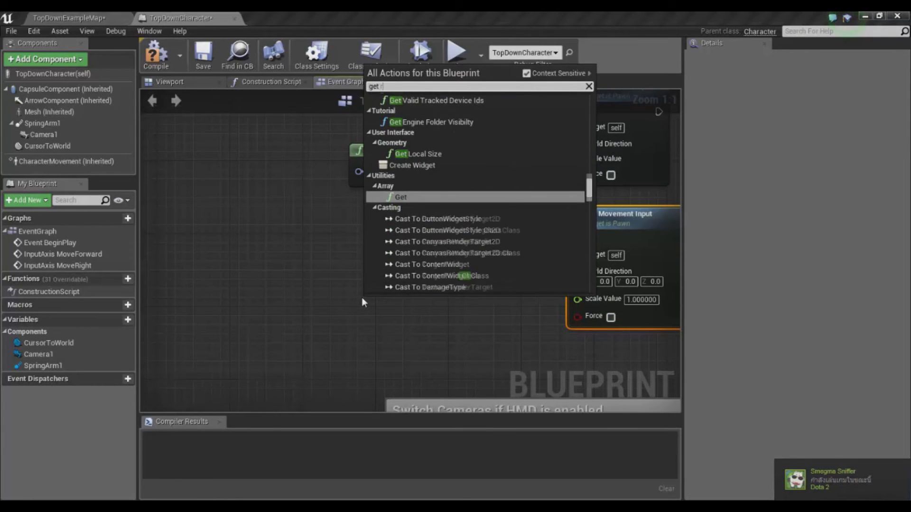
{"action": "left_click", "coordinate": [423, 195]}
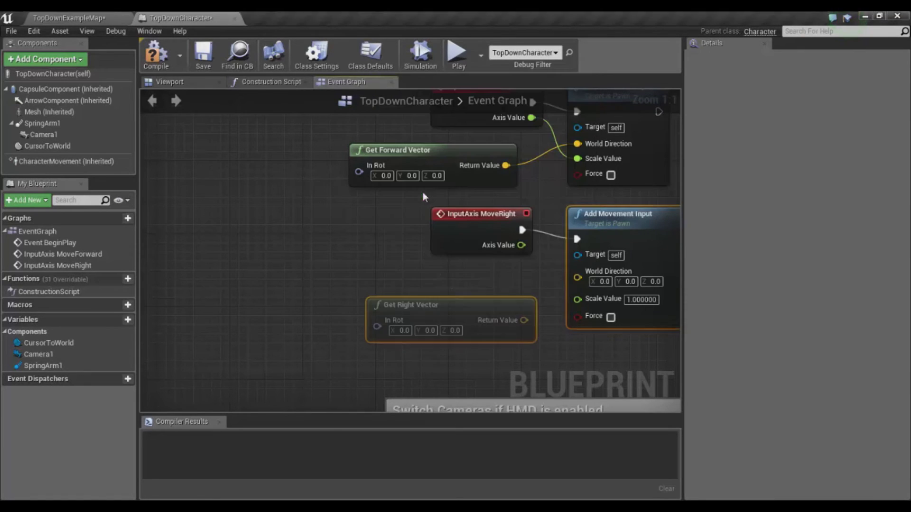
{"action": "left_click_drag", "start_coordinate": [440, 314], "coordinate": [423, 277]}
{"action": "key", "text": "Home"}
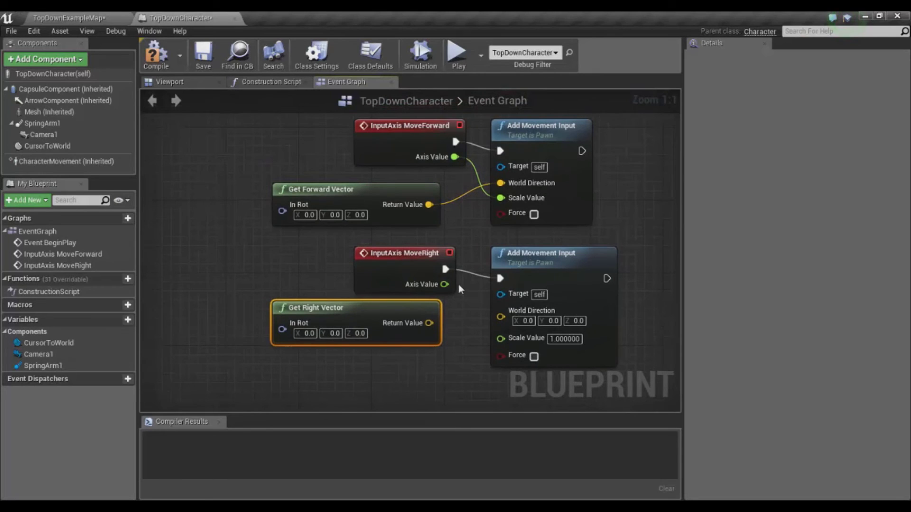
{"action": "left_click_drag", "start_coordinate": [445, 284], "coordinate": [500, 339]}
{"action": "left_click_drag", "start_coordinate": [429, 324], "coordinate": [496, 320]}
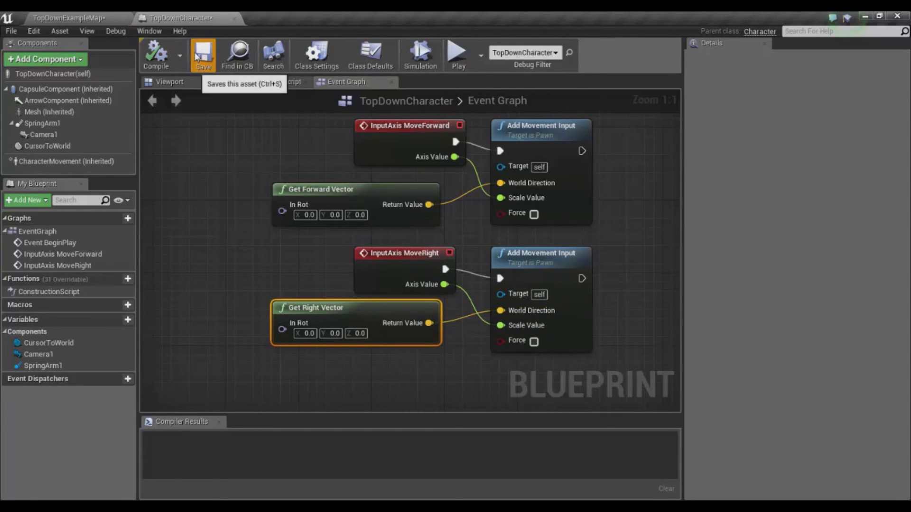
{"action": "left_click", "coordinate": [456, 52]}
{"action": "left_click", "coordinate": [487, 170]}
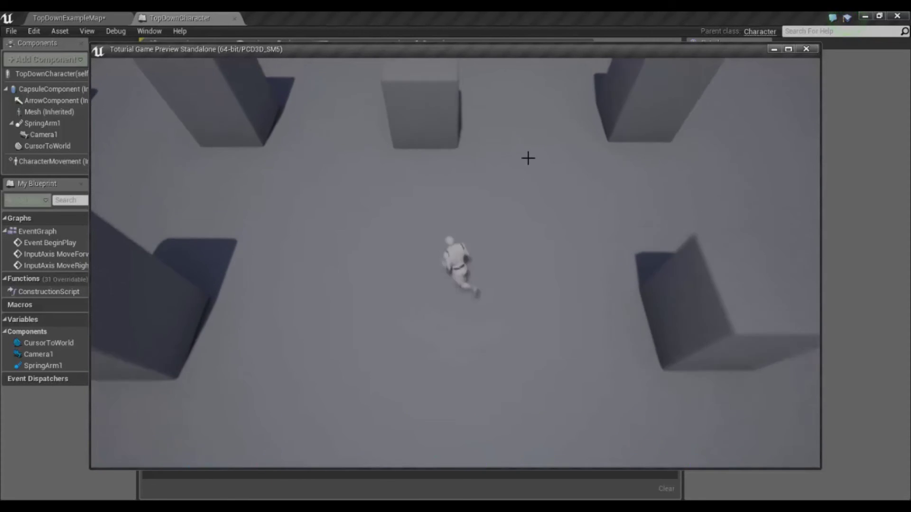
{"action": "key", "text": "Escape"}
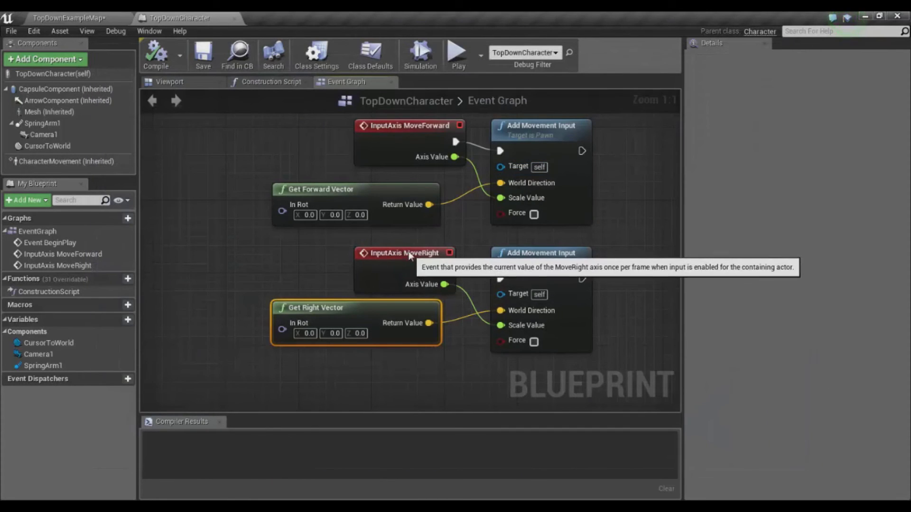
{"action": "left_click", "coordinate": [403, 253]}
{"action": "scroll", "coordinate": [332, 232], "scroll_direction": "down", "scroll_amount": 1}
{"action": "left_click_drag", "start_coordinate": [272, 141], "coordinate": [549, 362]}
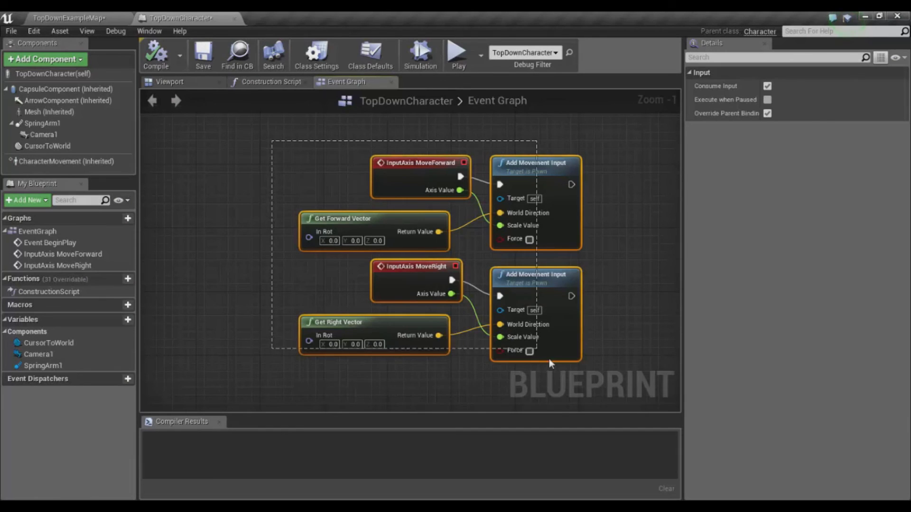
Marquee-select both movement chains, comment them 'Movement input', and compile TopDownCharacter
{"action": "left_click_drag", "start_coordinate": [264, 123], "coordinate": [606, 396]}
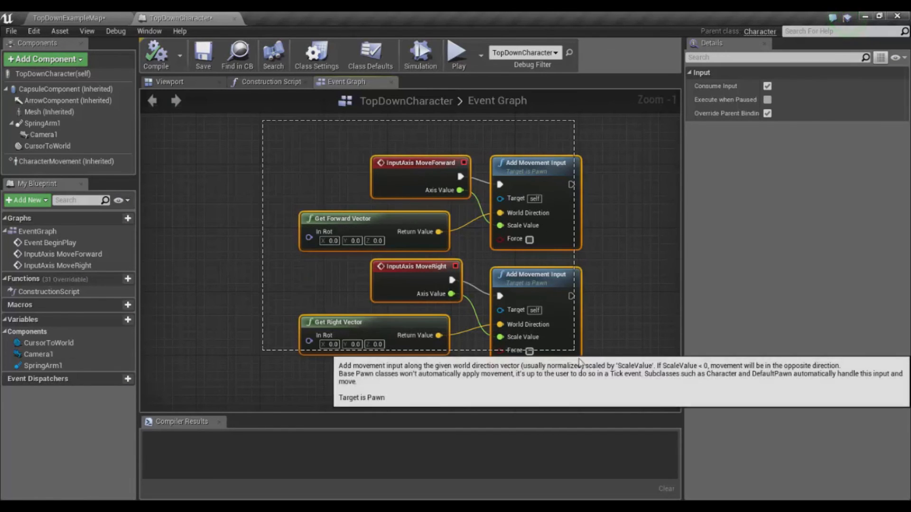
{"action": "key", "text": "c"}
{"action": "type", "text": "Movement input"}
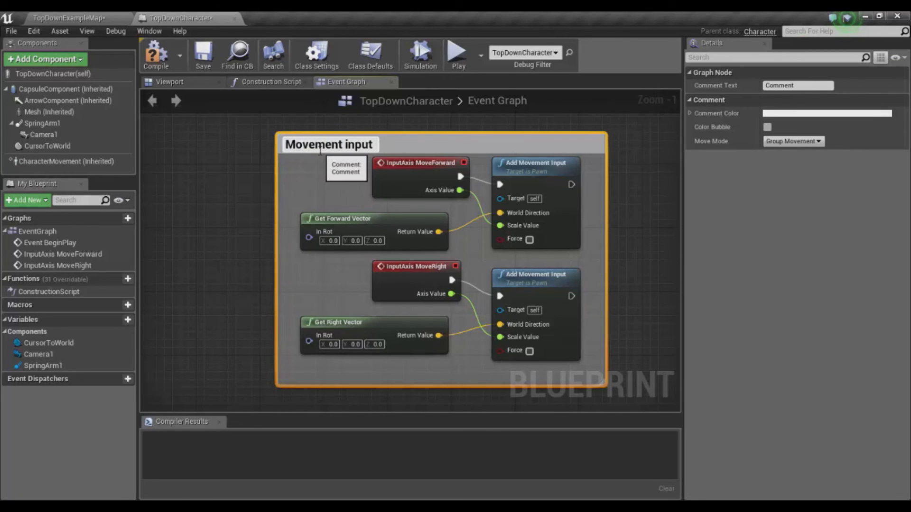
{"action": "key", "text": "Return"}
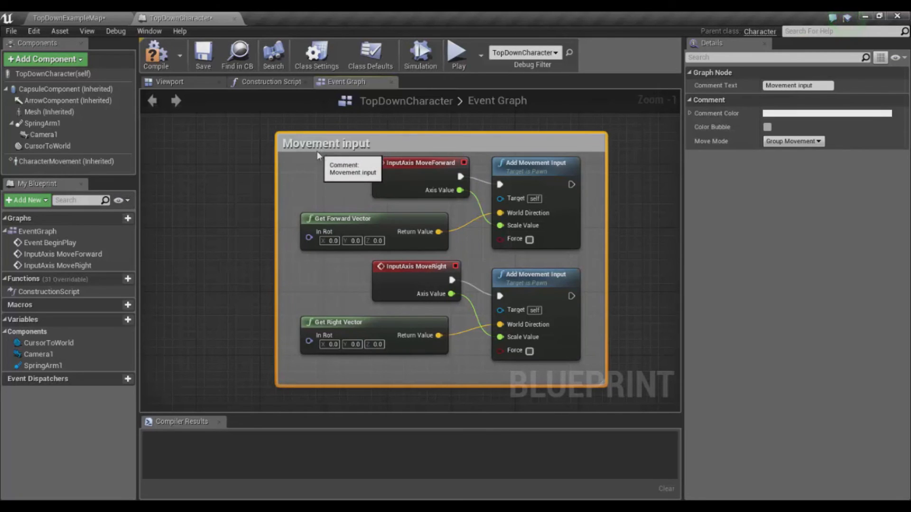
{"action": "left_click", "coordinate": [267, 160]}
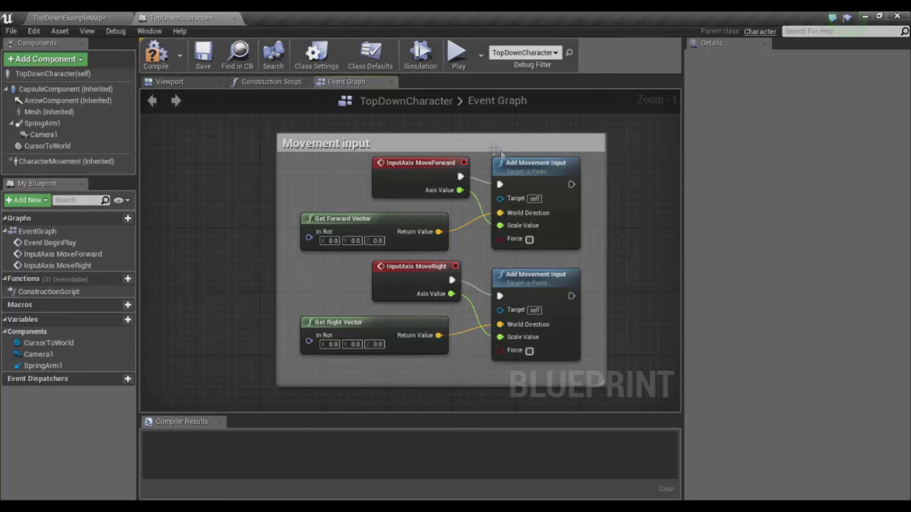
{"action": "left_click", "coordinate": [157, 63]}
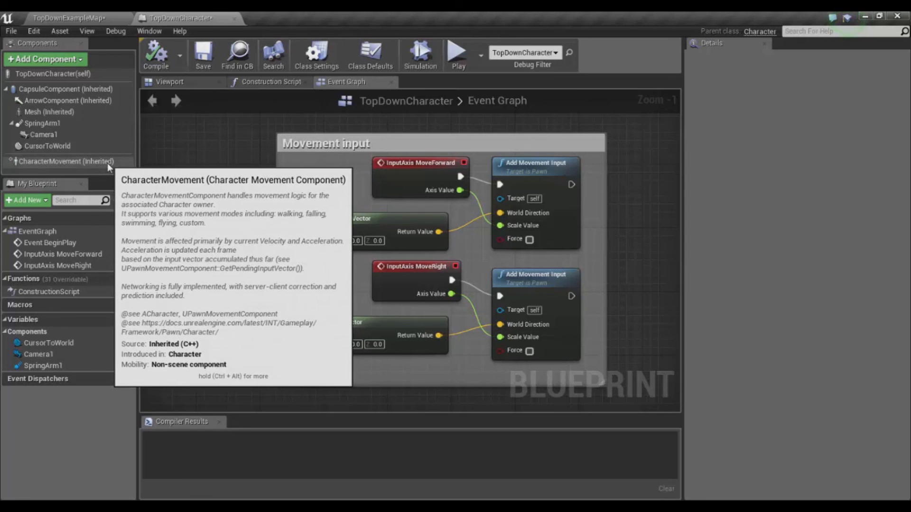
Change CharacterMovement's Max Walk Speed from 600 to 5000 and save the TopDownCharacter blueprint
{"action": "left_click", "coordinate": [107, 163]}
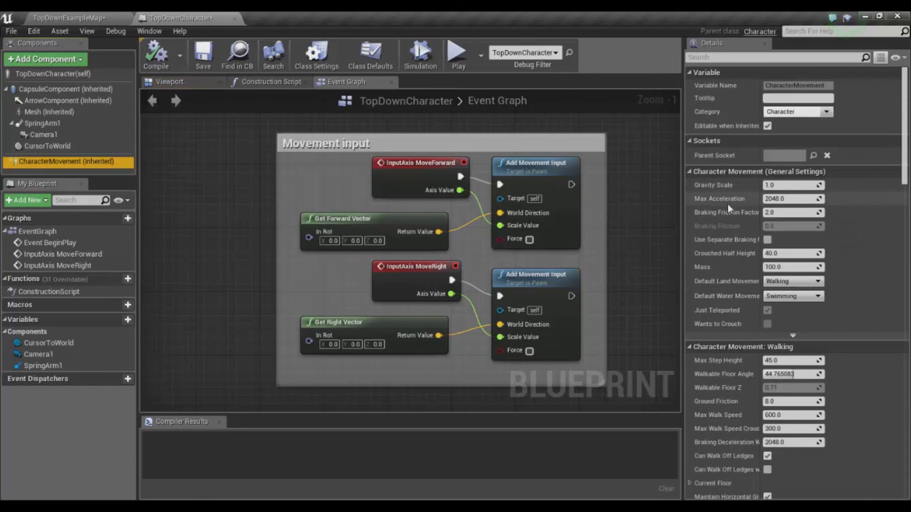
{"action": "scroll", "coordinate": [736, 214], "scroll_direction": "down", "scroll_amount": 1}
{"action": "scroll", "coordinate": [747, 240], "scroll_direction": "down", "scroll_amount": 1}
{"action": "scroll", "coordinate": [748, 241], "scroll_direction": "down", "scroll_amount": 1}
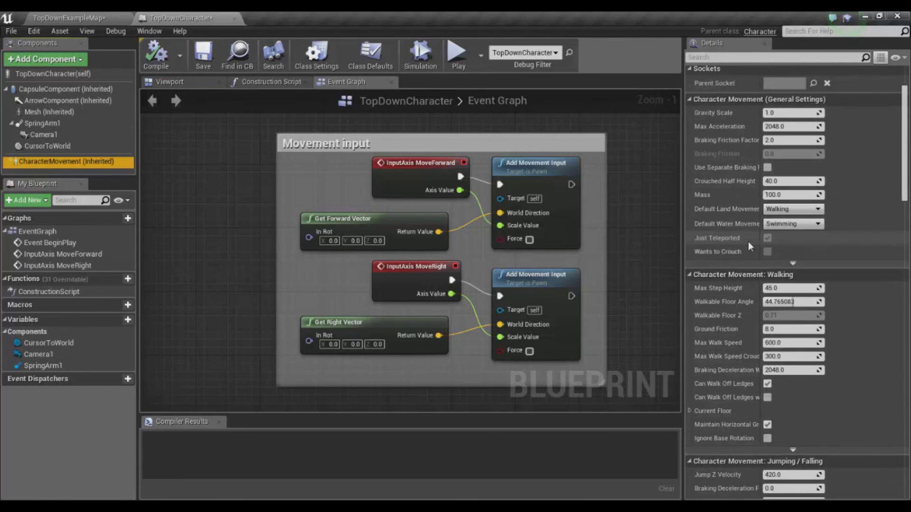
{"action": "scroll", "coordinate": [749, 243], "scroll_direction": "down", "scroll_amount": 1}
{"action": "scroll", "coordinate": [744, 232], "scroll_direction": "down", "scroll_amount": 1}
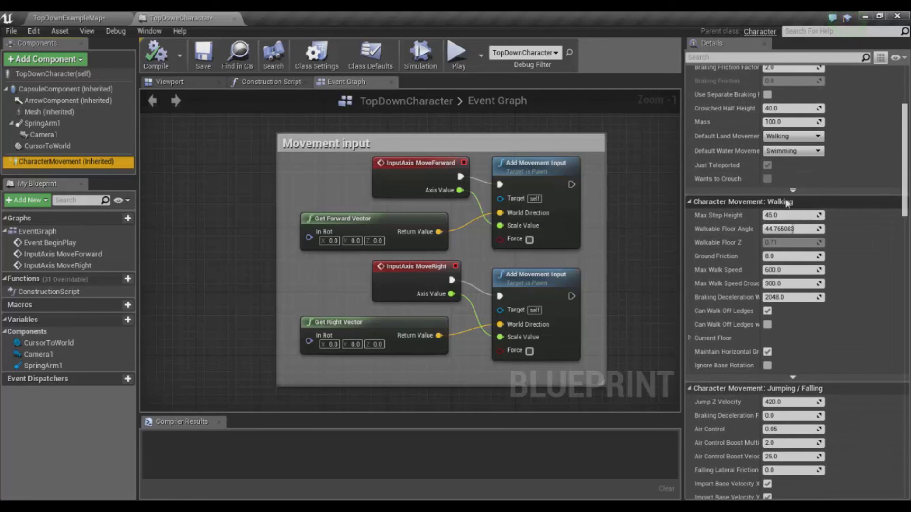
{"action": "scroll", "coordinate": [741, 242], "scroll_direction": "down", "scroll_amount": 1}
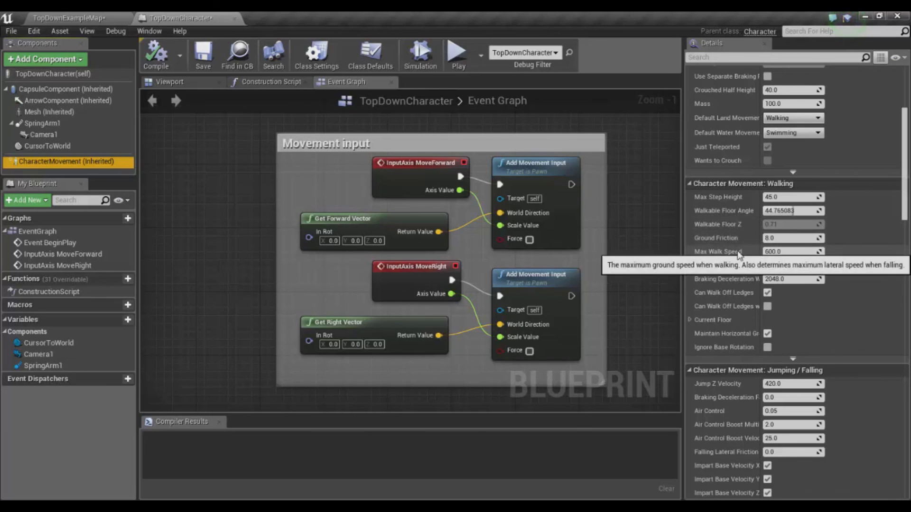
{"action": "left_click", "coordinate": [788, 251]}
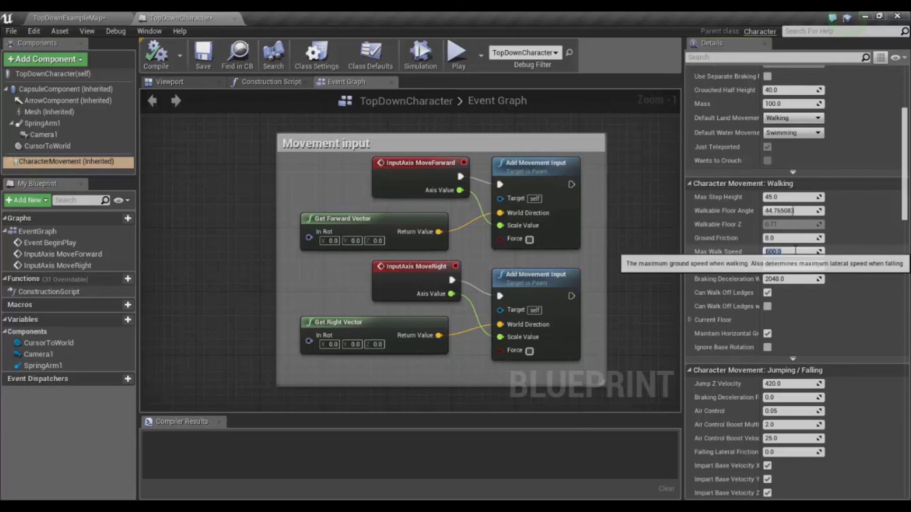
{"action": "type", "text": "5"}
{"action": "key", "text": "Return"}
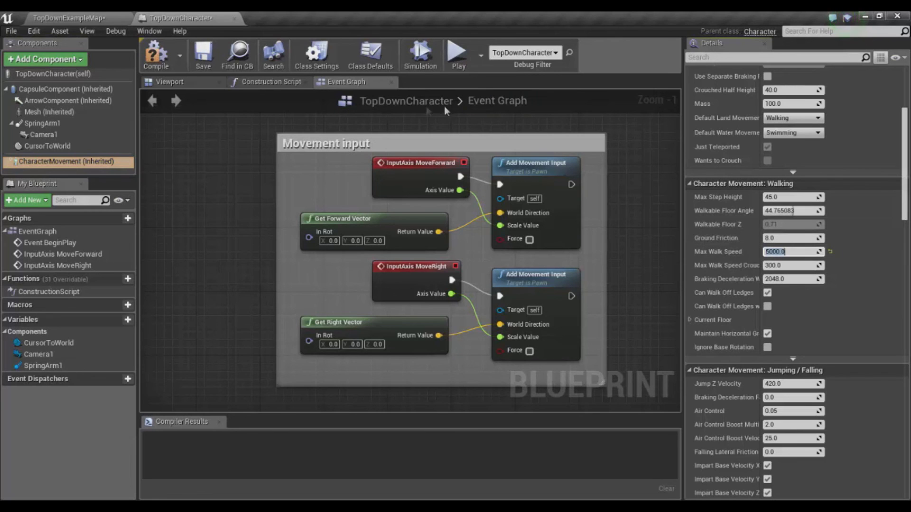
{"action": "left_click", "coordinate": [165, 58]}
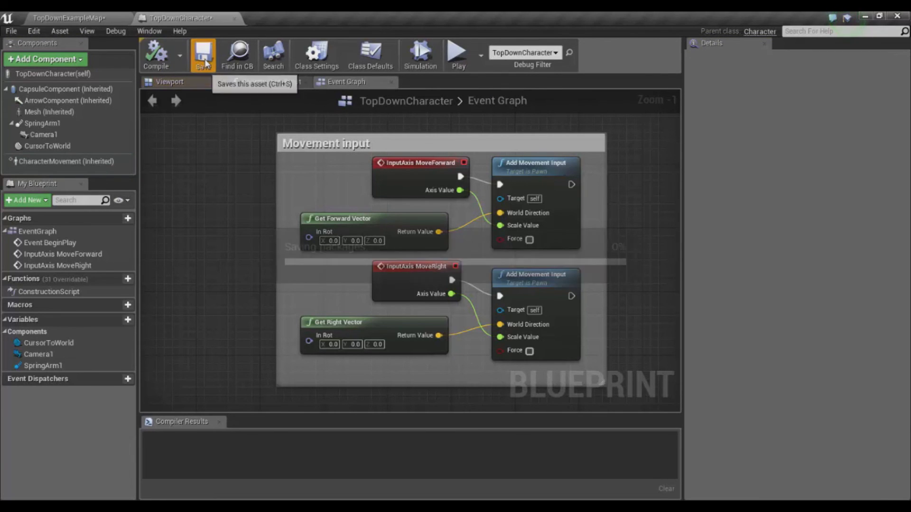
{"action": "left_click", "coordinate": [455, 55]}
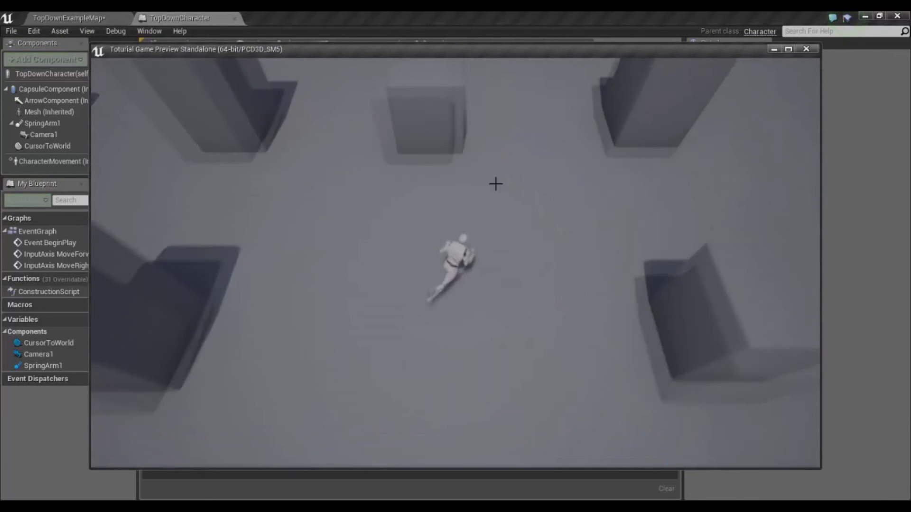
{"action": "key", "text": "s"}
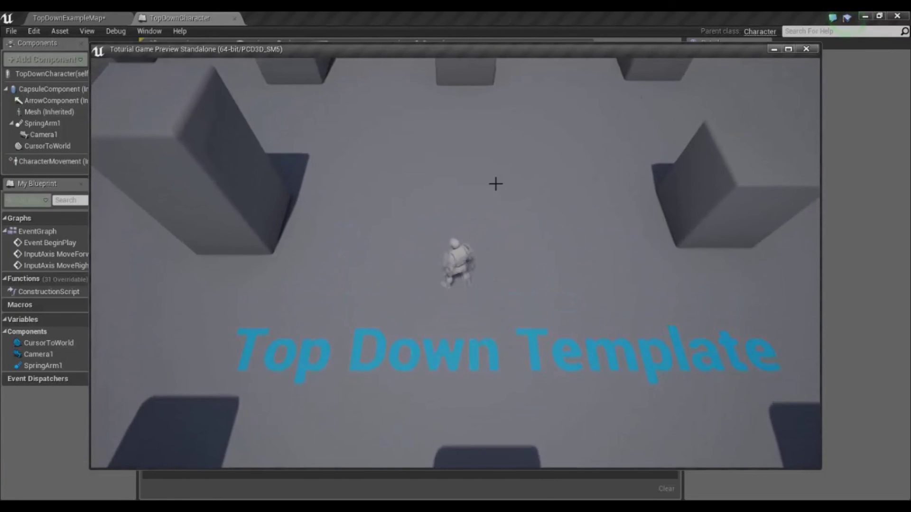
{"action": "key", "text": "w"}
{"action": "key", "text": "Escape"}
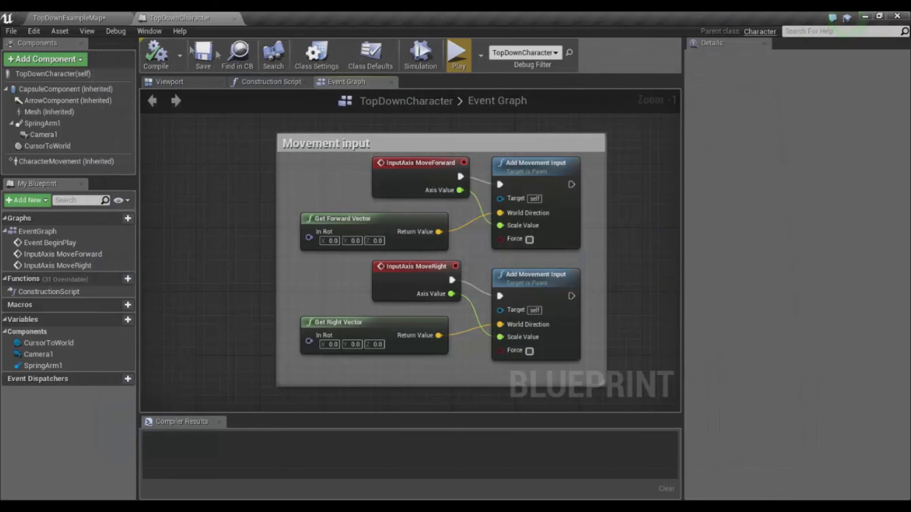